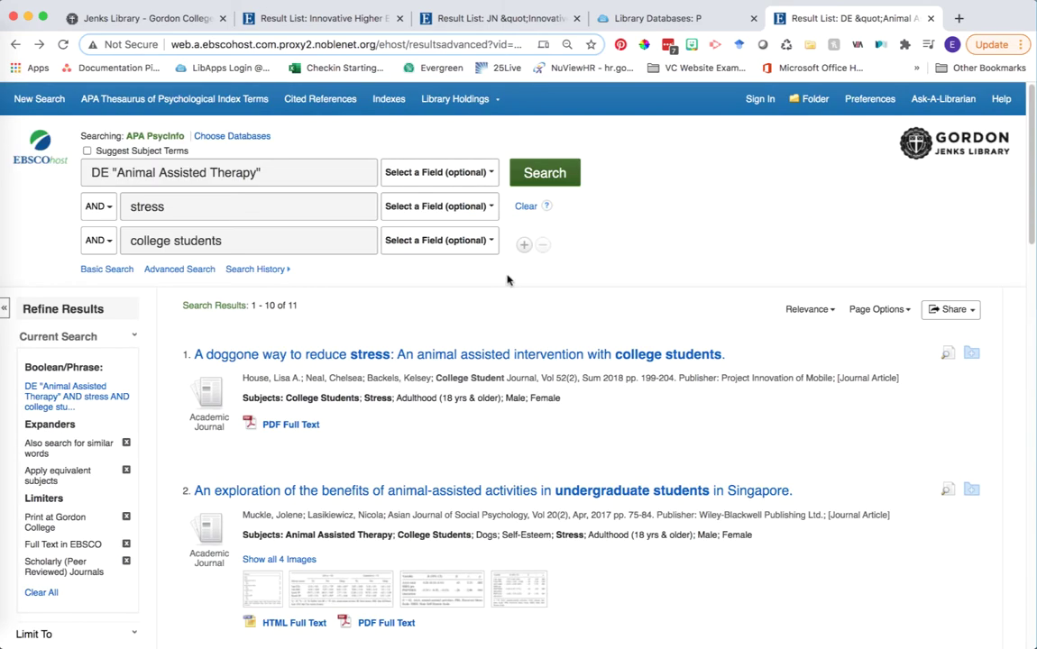
Scroll to result 4, the pet therapy article, and briefly highlight its first two authors
scroll(618, 248, down, 2)
scroll(617, 249, down, 5)
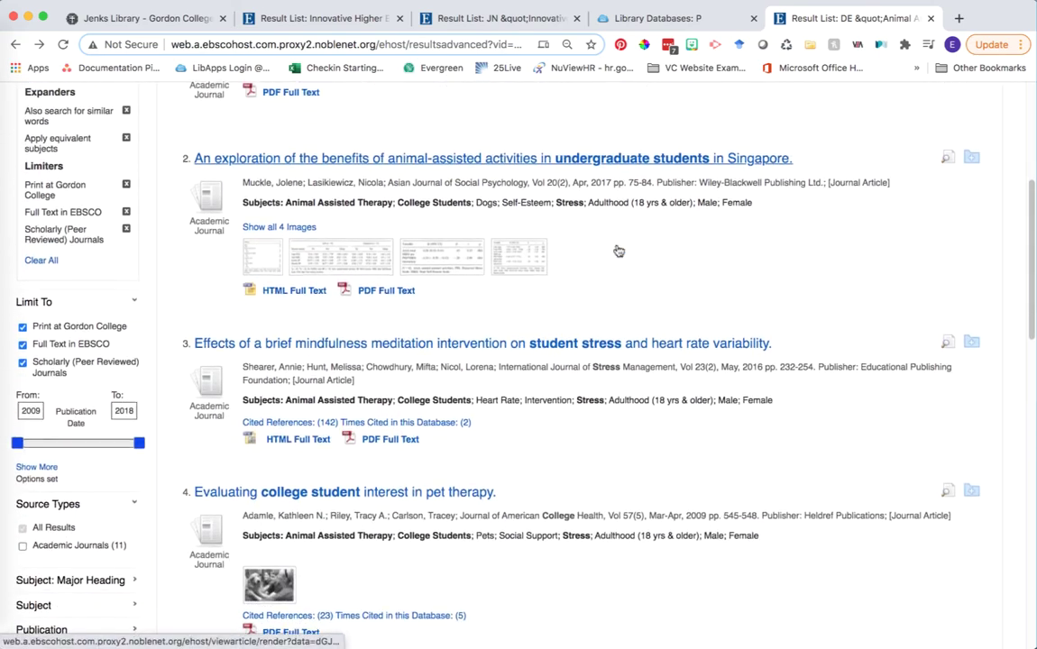
scroll(617, 249, down, 1)
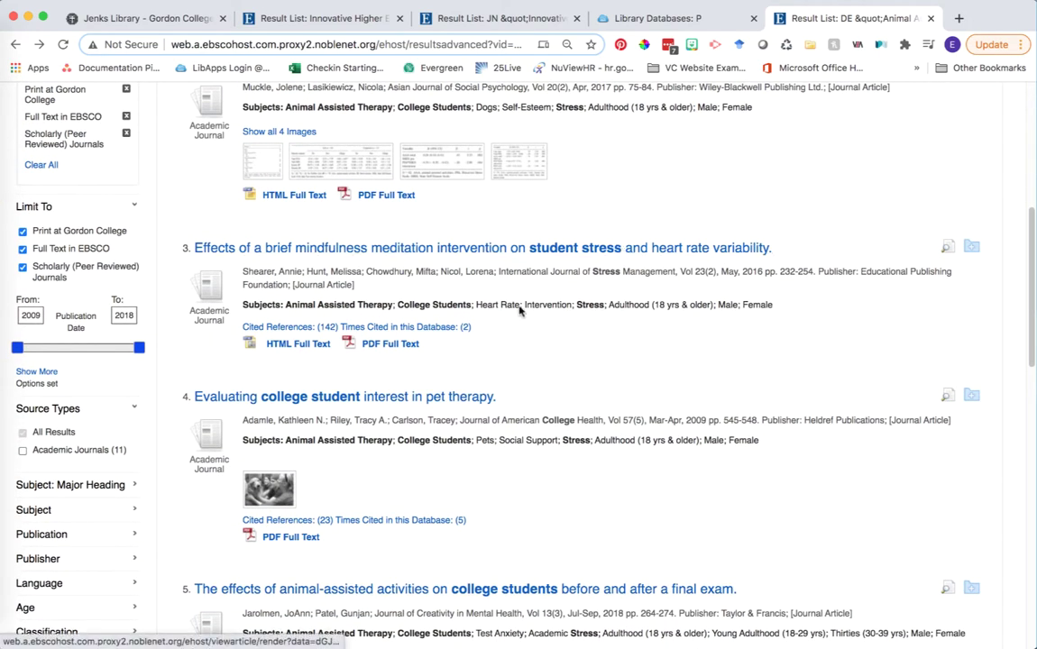
scroll(493, 329, down, 3)
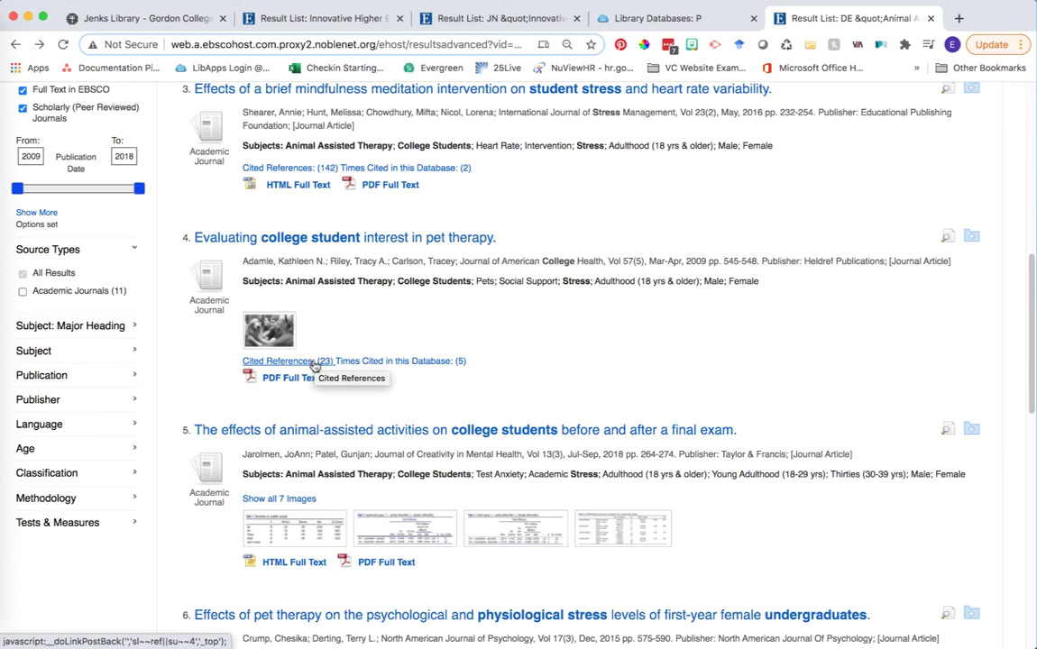
drag(243, 261, 389, 270)
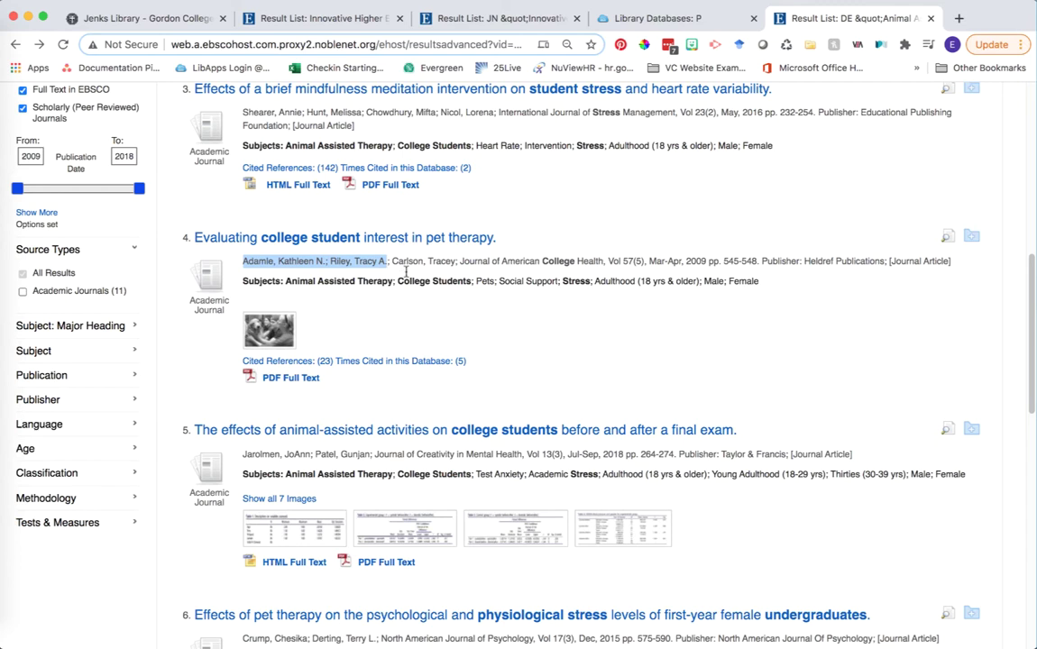
click(398, 329)
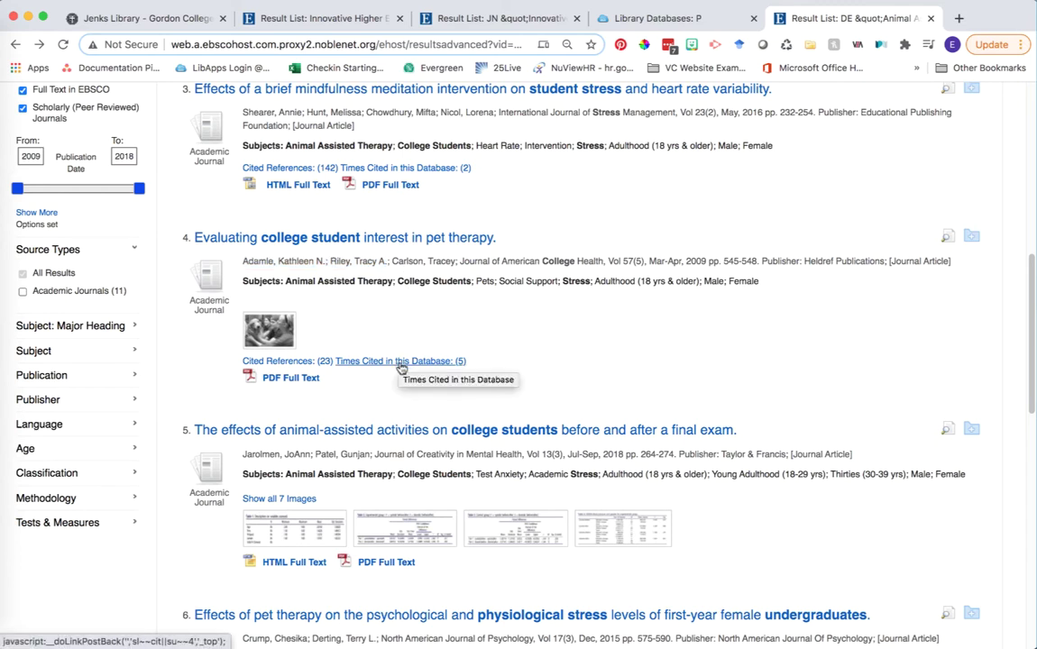
List and review the five citing articles, including the 2nd-edition animal assisted therapy book
click(400, 362)
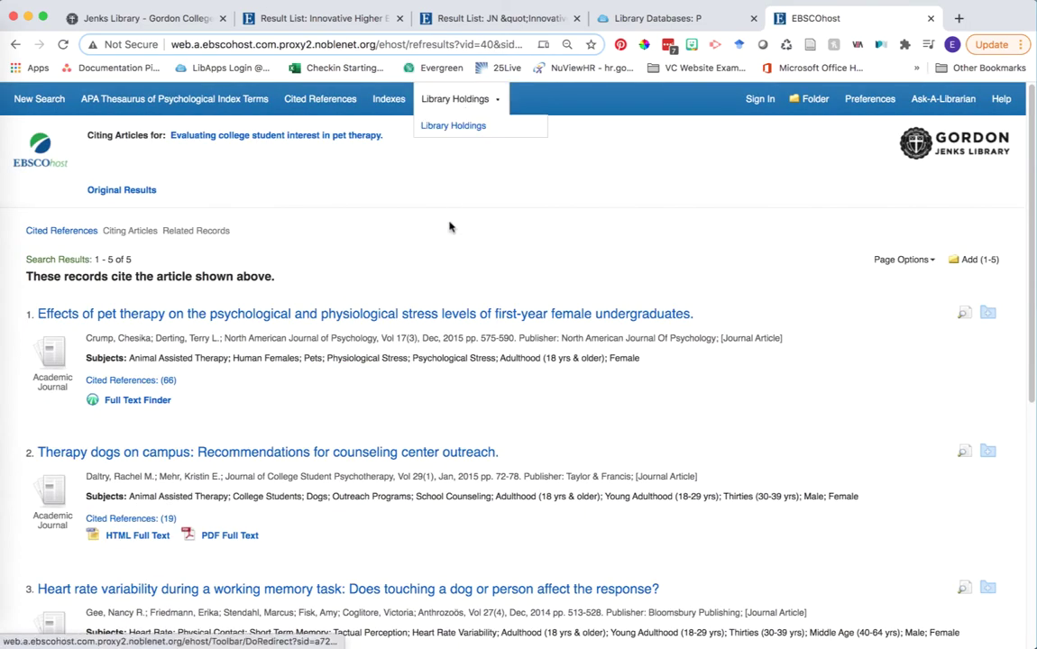
scroll(404, 259, down, 1)
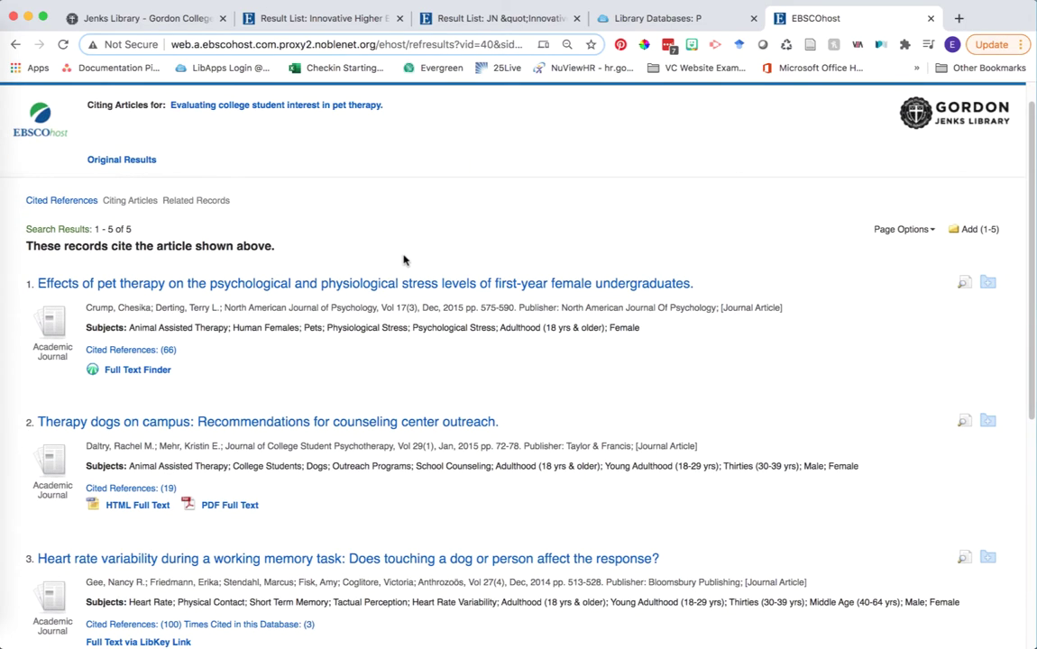
scroll(402, 259, up, 1)
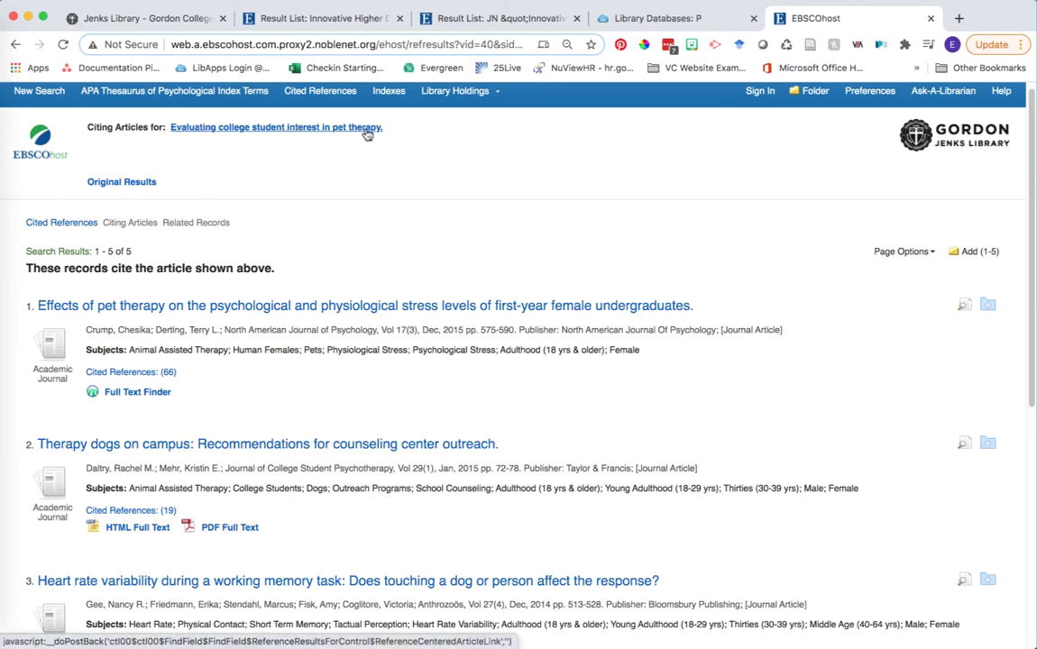
scroll(341, 213, down, 2)
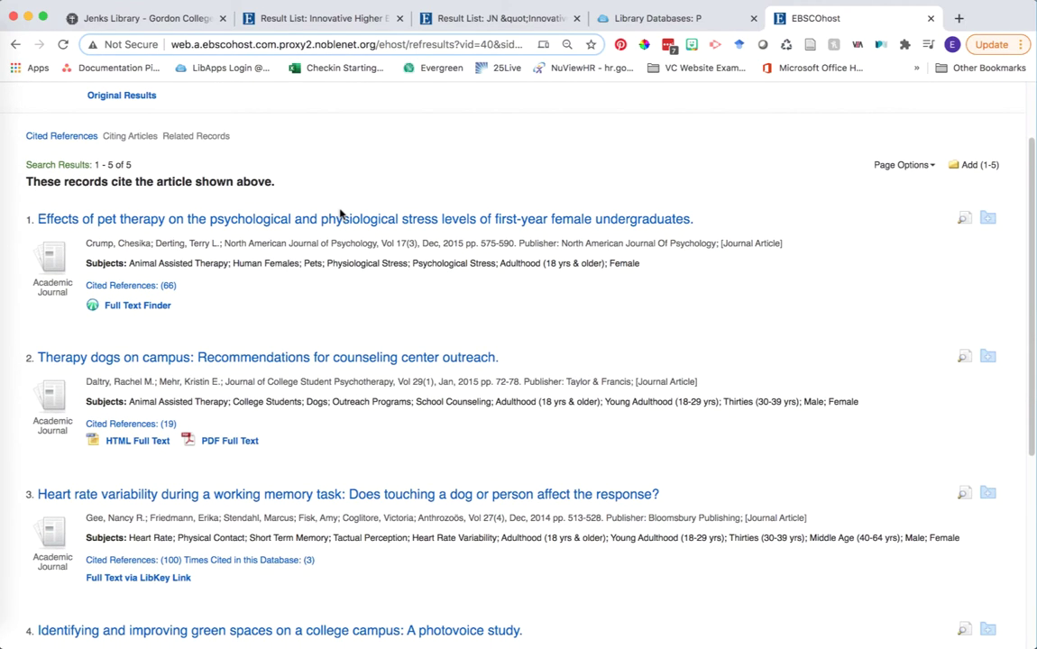
scroll(340, 213, up, 2)
scroll(340, 214, up, 1)
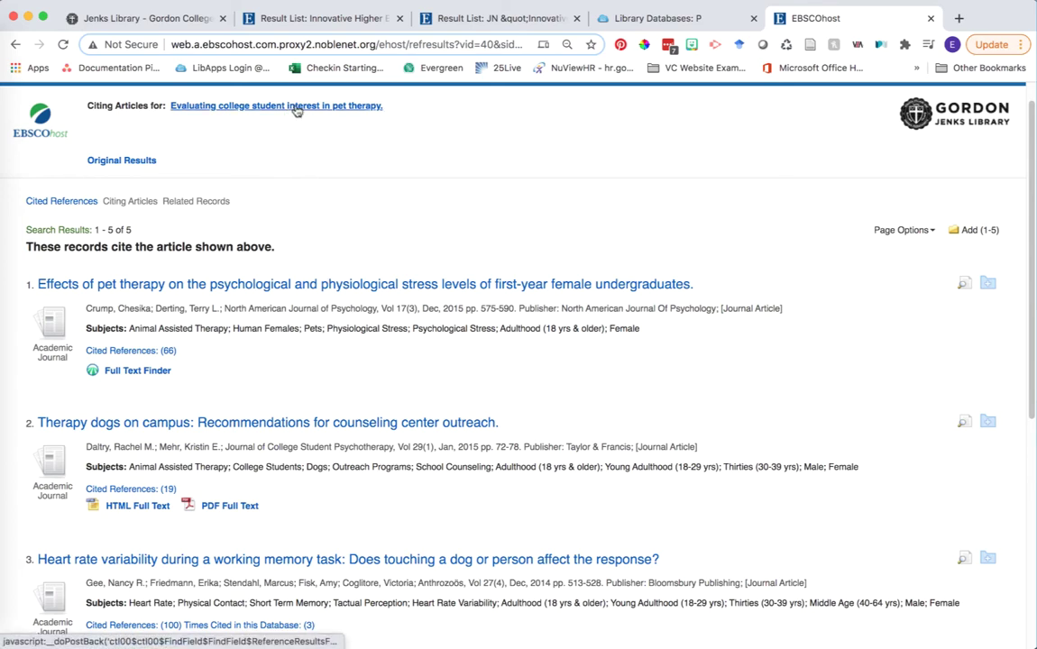
scroll(381, 191, down, 2)
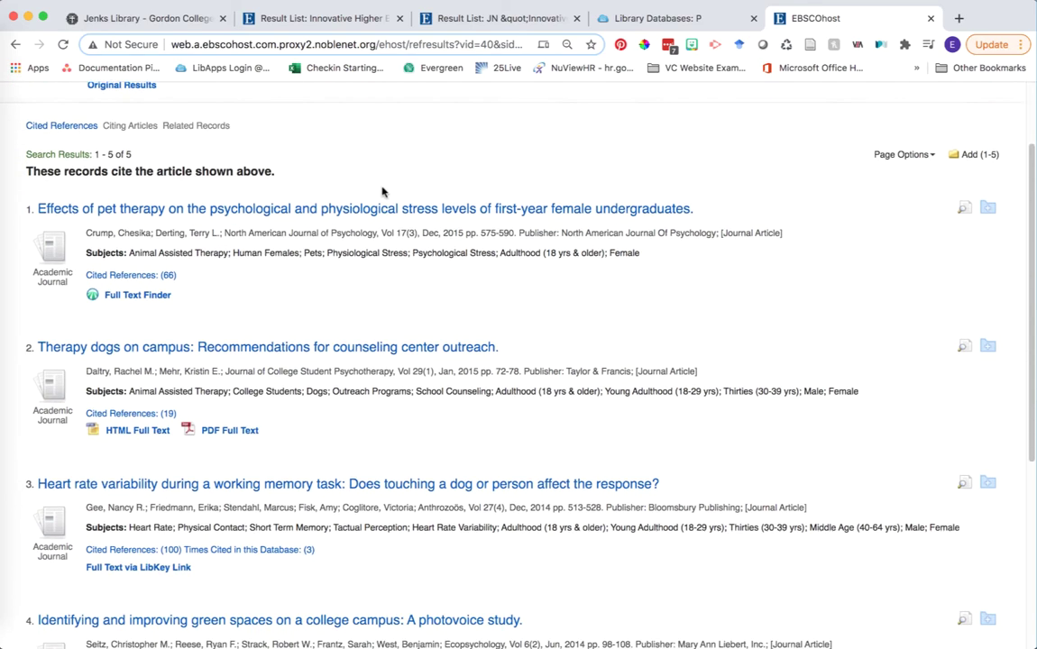
scroll(381, 191, down, 5)
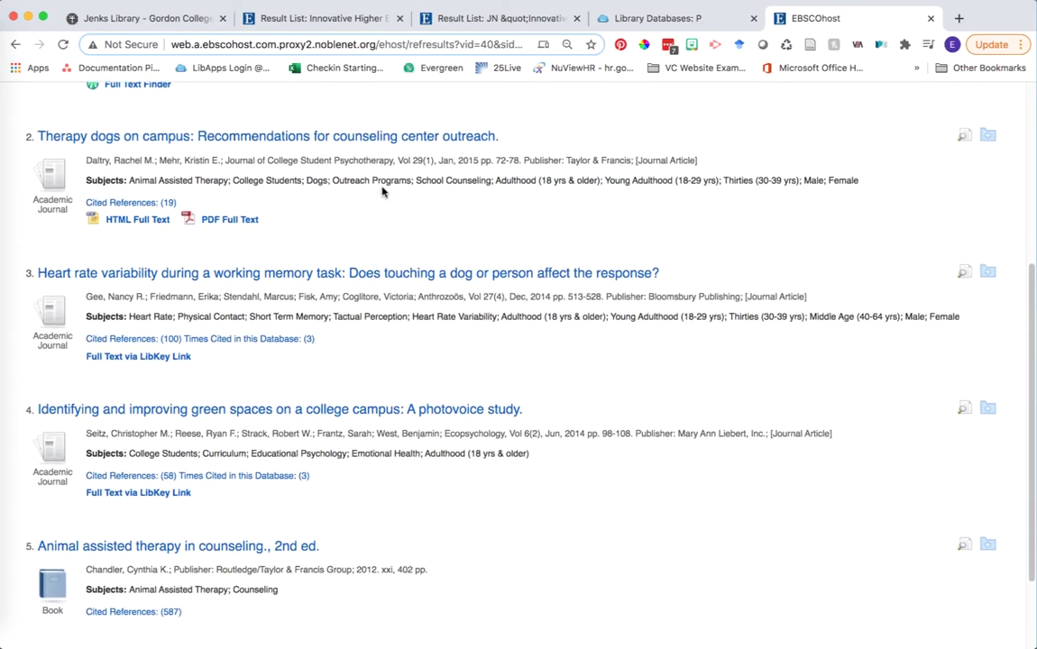
scroll(381, 191, down, 2)
scroll(381, 191, up, 9)
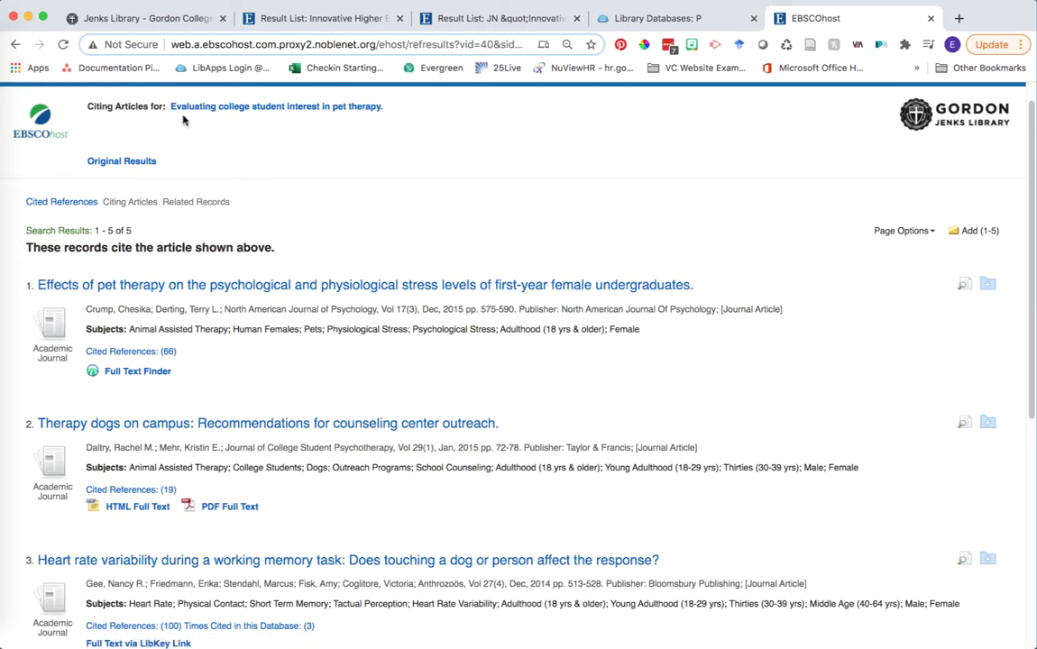
Return to the original search results and scroll down toward result 10
click(15, 44)
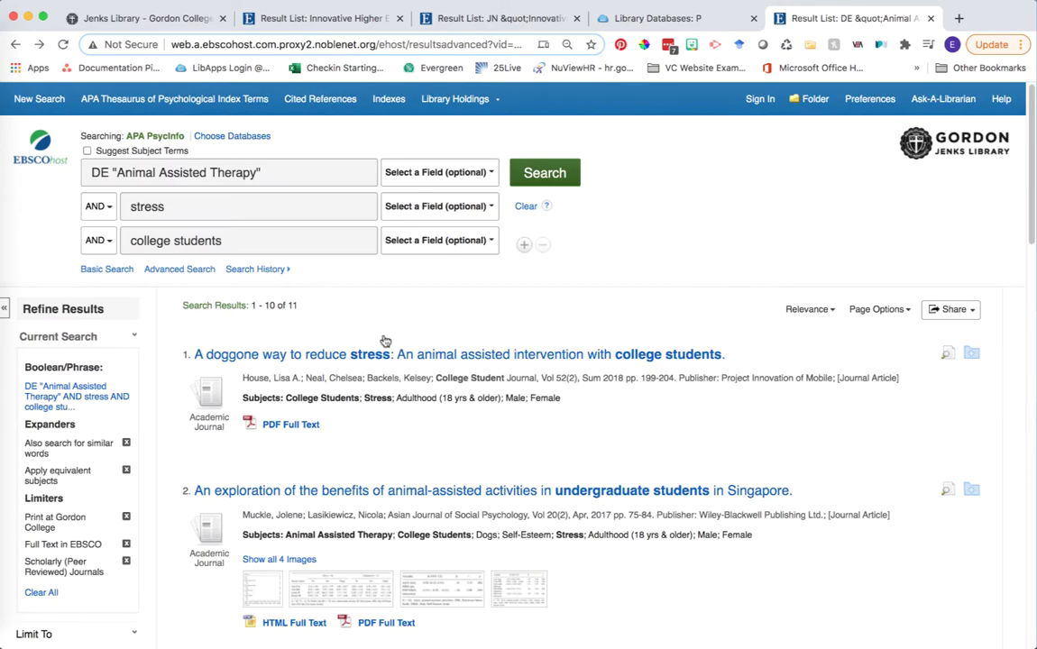
scroll(419, 431, down, 4)
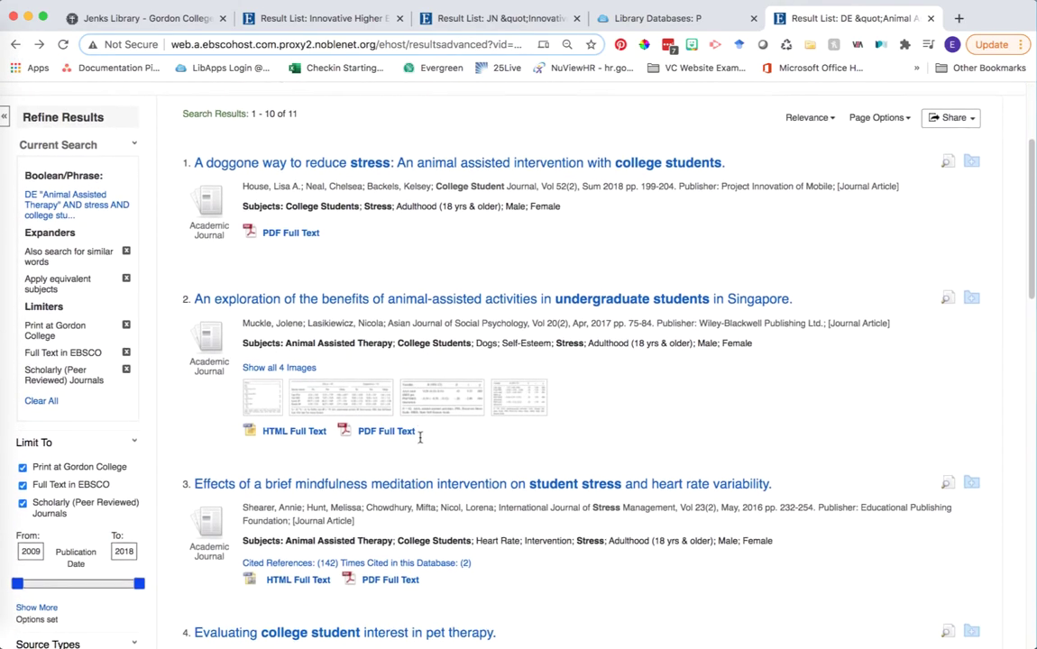
scroll(420, 440, down, 3)
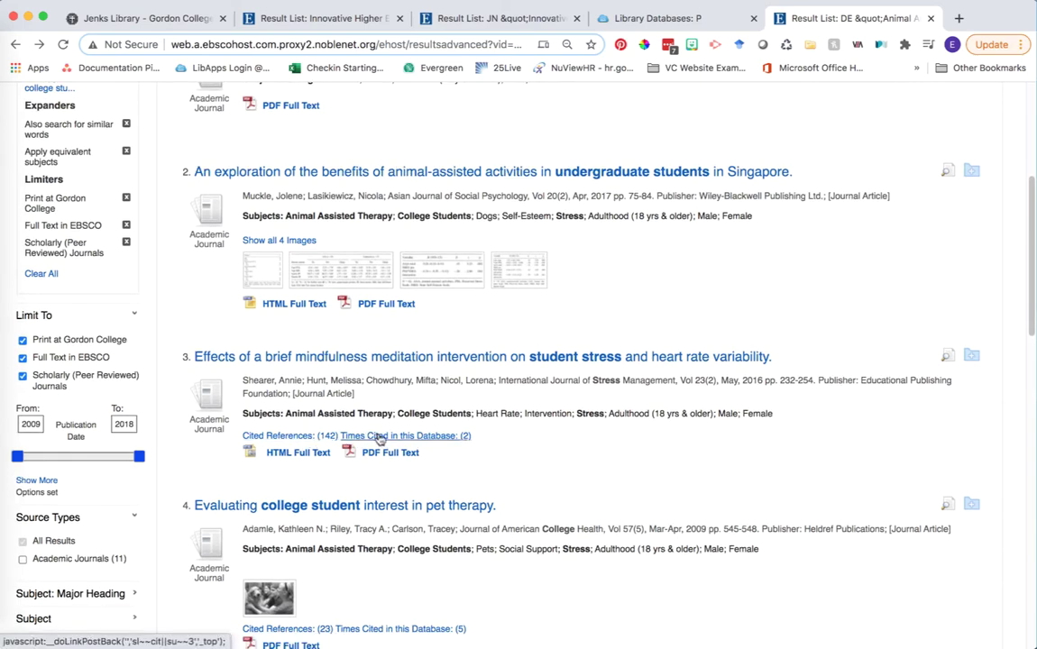
scroll(562, 465, down, 1)
scroll(562, 465, down, 10)
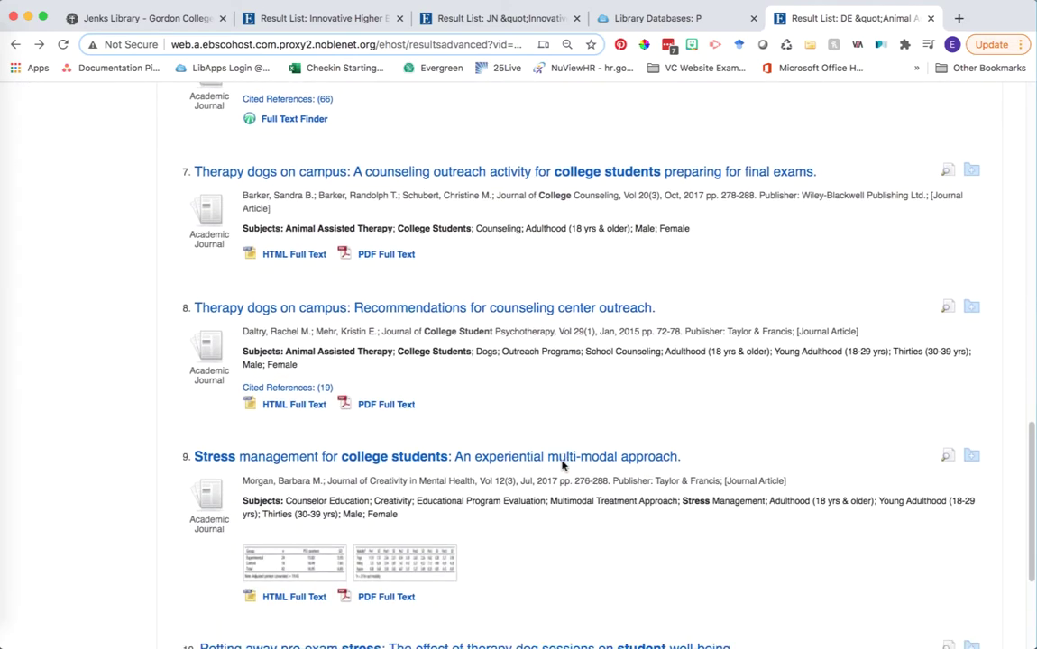
scroll(562, 466, down, 4)
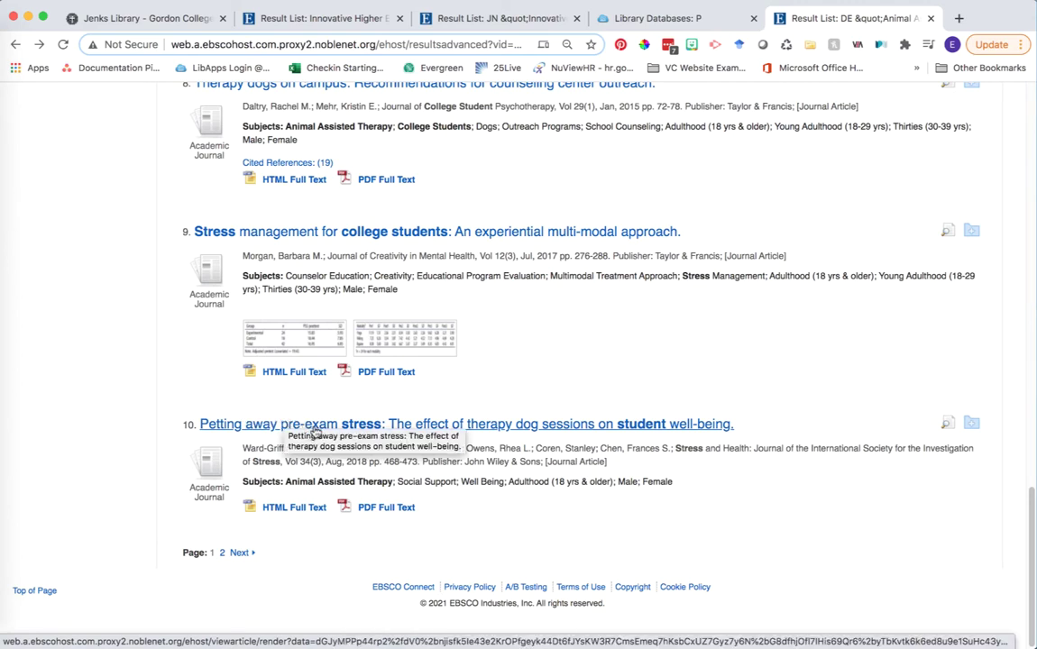
Open the 'Petting away pre-exam stress' record, copy its full title, and start a new tab
click(312, 426)
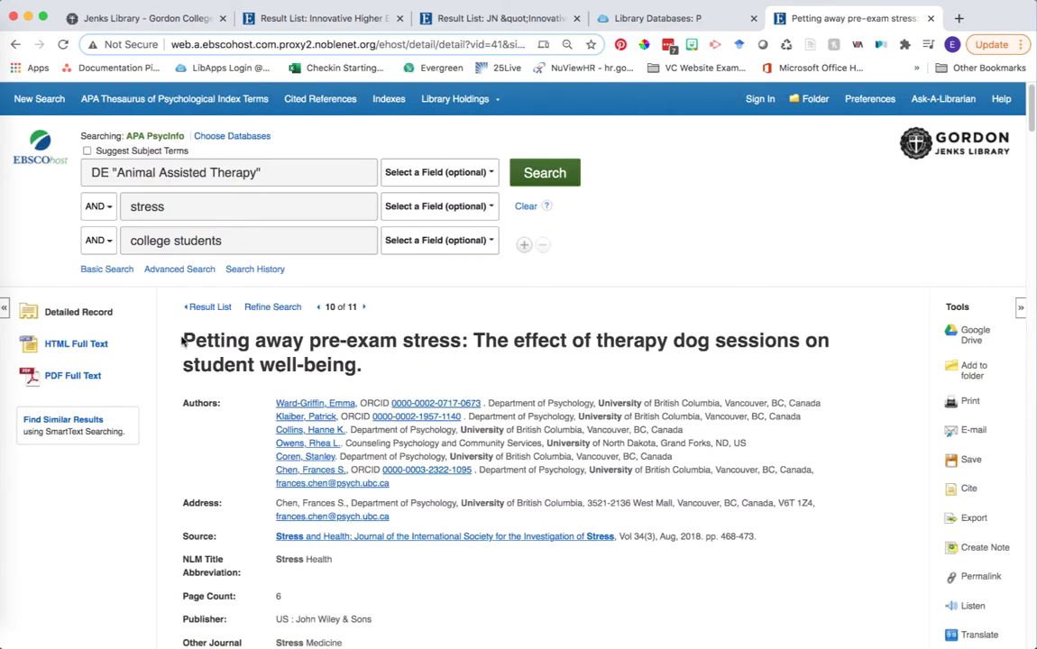
drag(182, 338, 405, 366)
key(super+c)
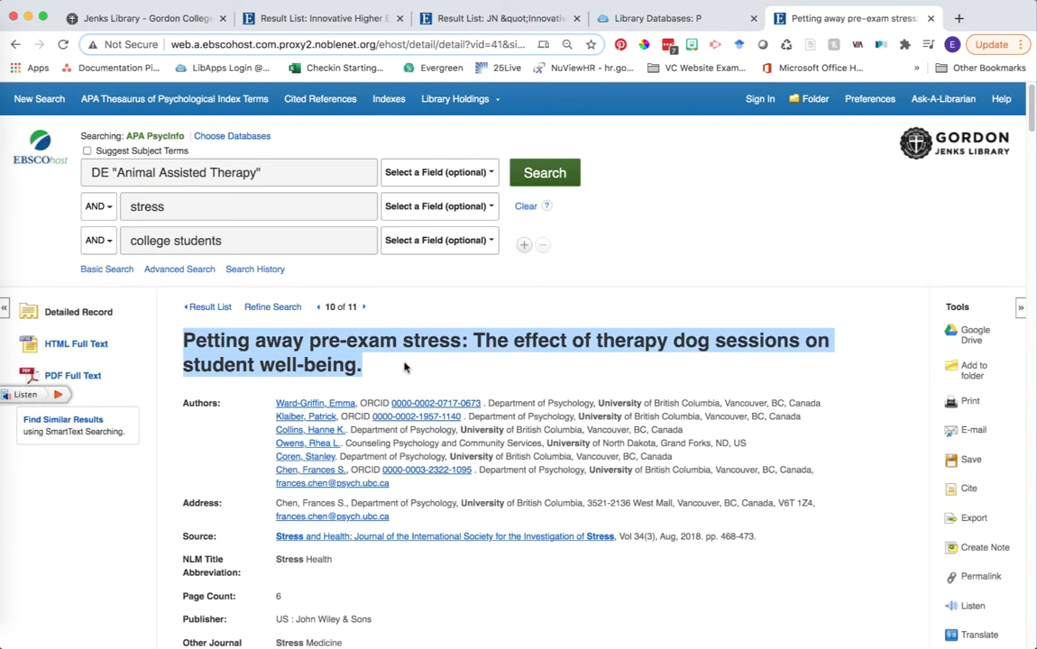
click(958, 18)
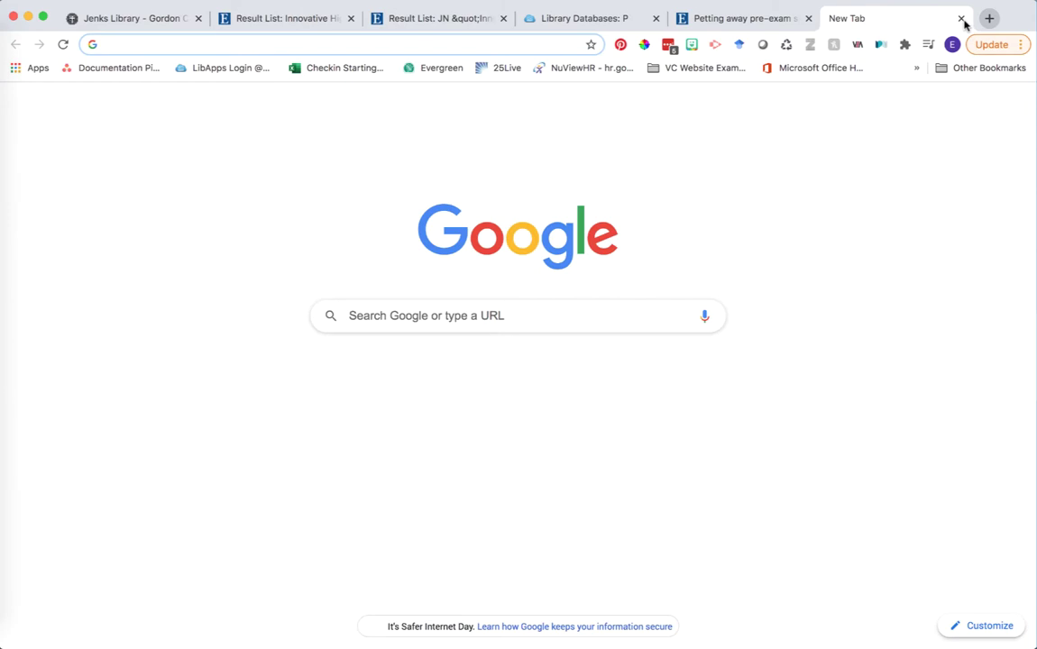
Search Google Scholar for the pasted title 'Petting away pre-exam stress'
text(schol)
key(Return)
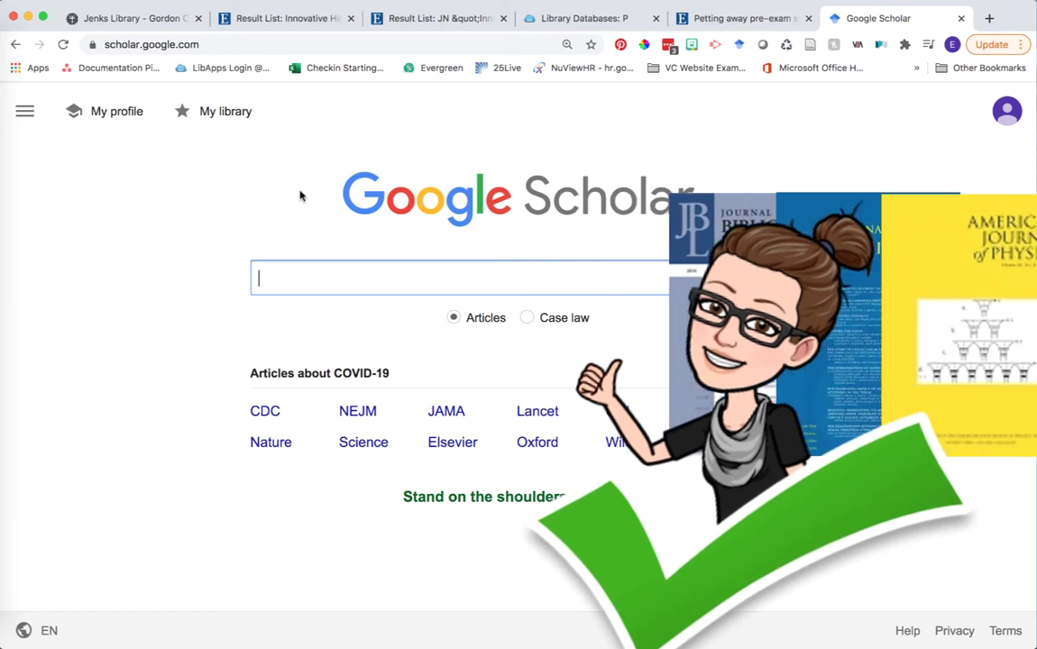
key(super+v)
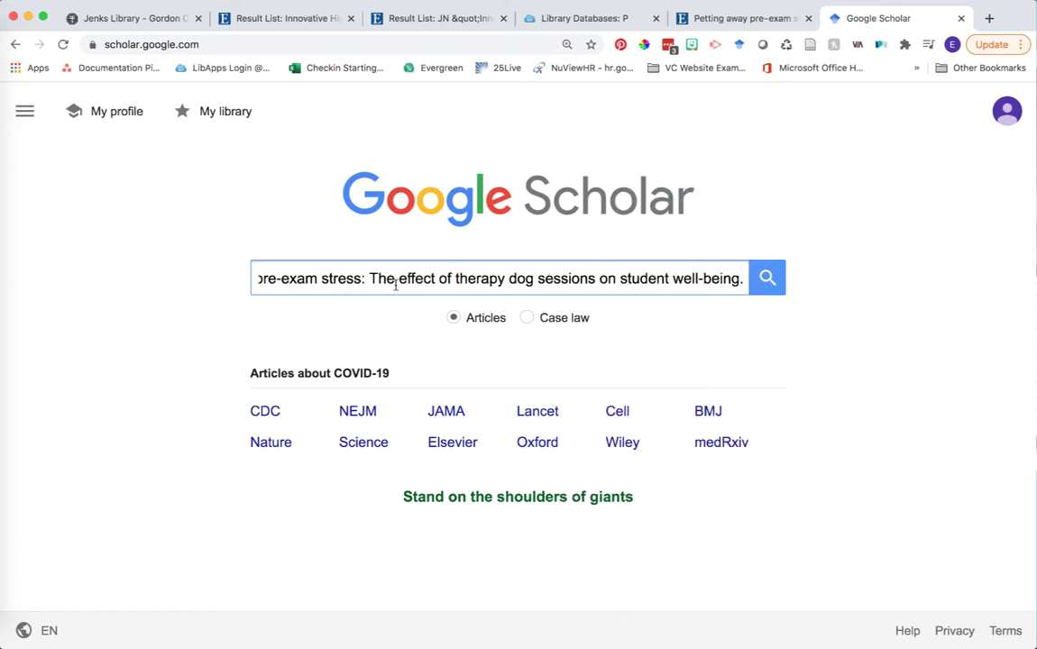
key(Right)
click(769, 277)
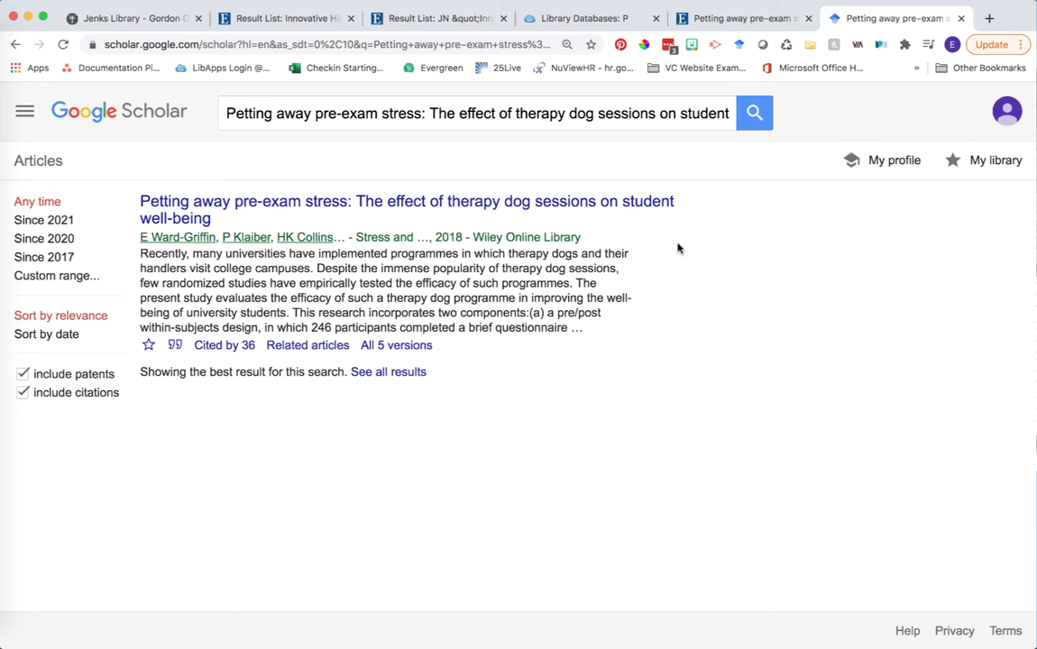
Read the article's abstract on Wiley Online Library, then return to the Scholar result
click(613, 211)
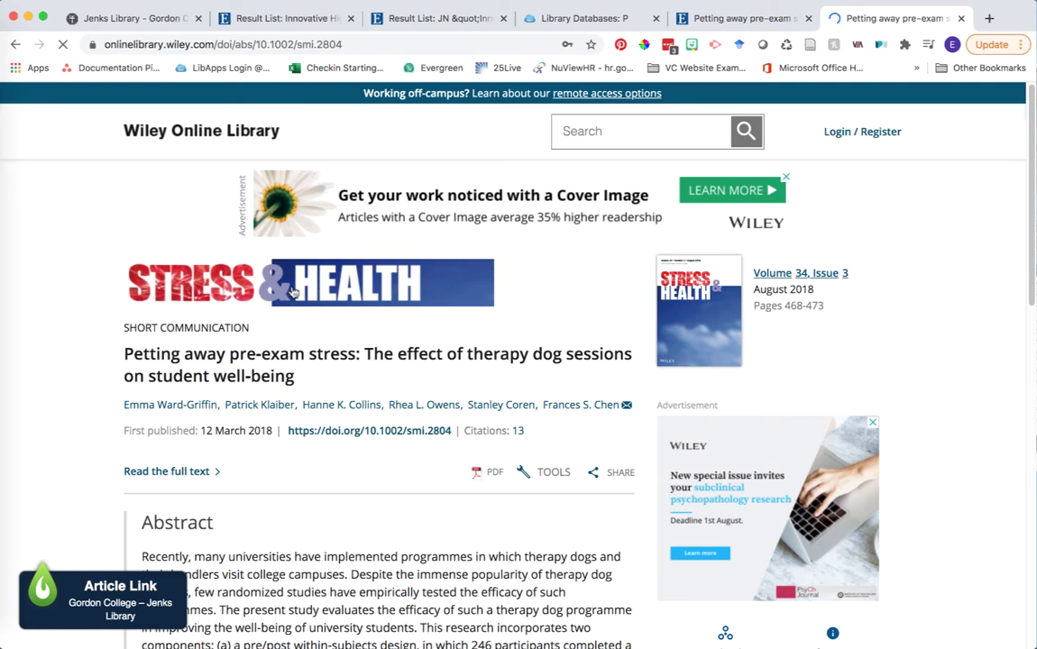
scroll(339, 341, down, 3)
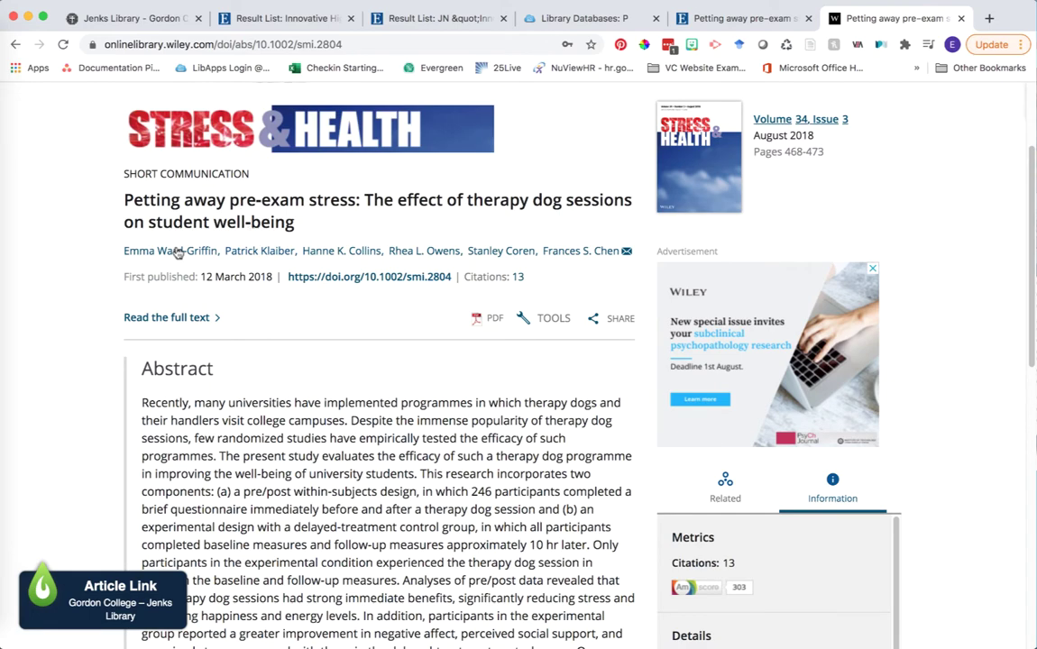
scroll(436, 358, down, 1)
scroll(435, 358, down, 5)
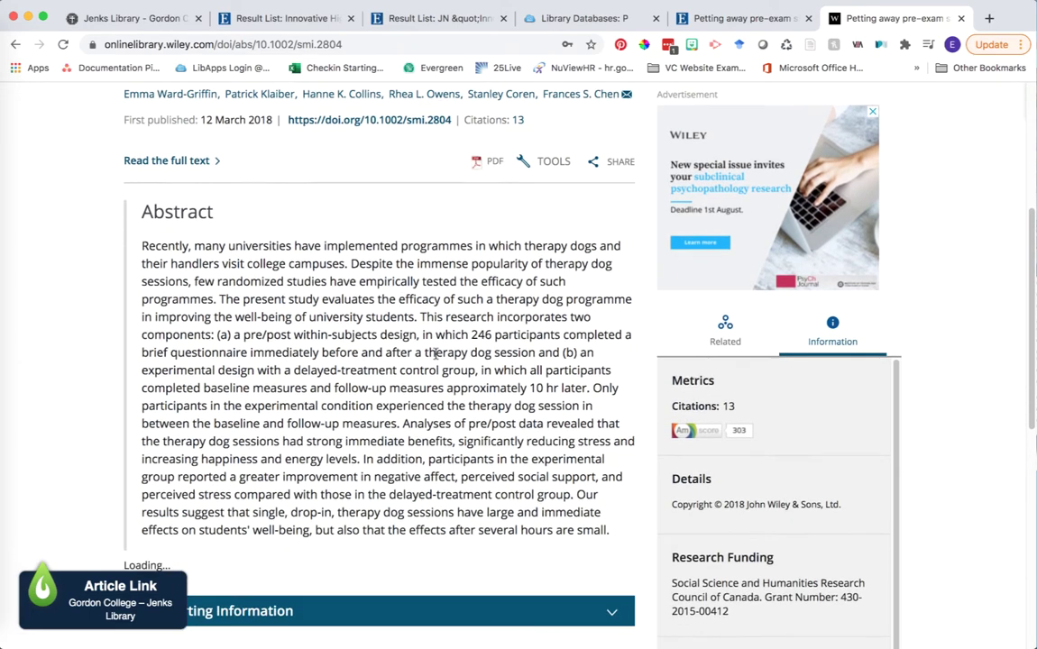
scroll(435, 355, up, 9)
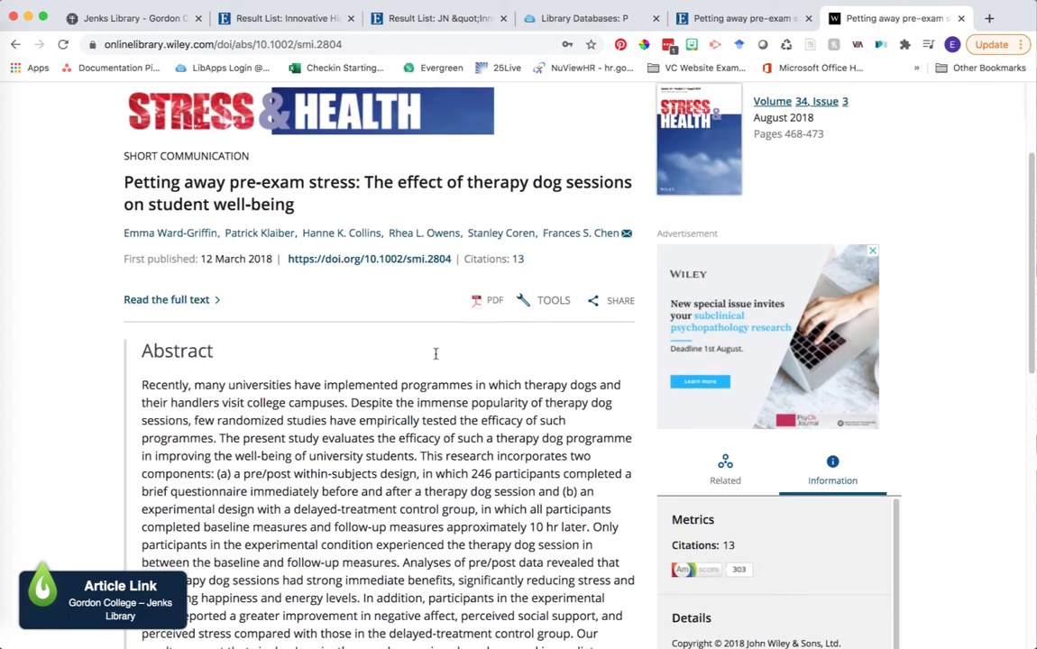
click(15, 44)
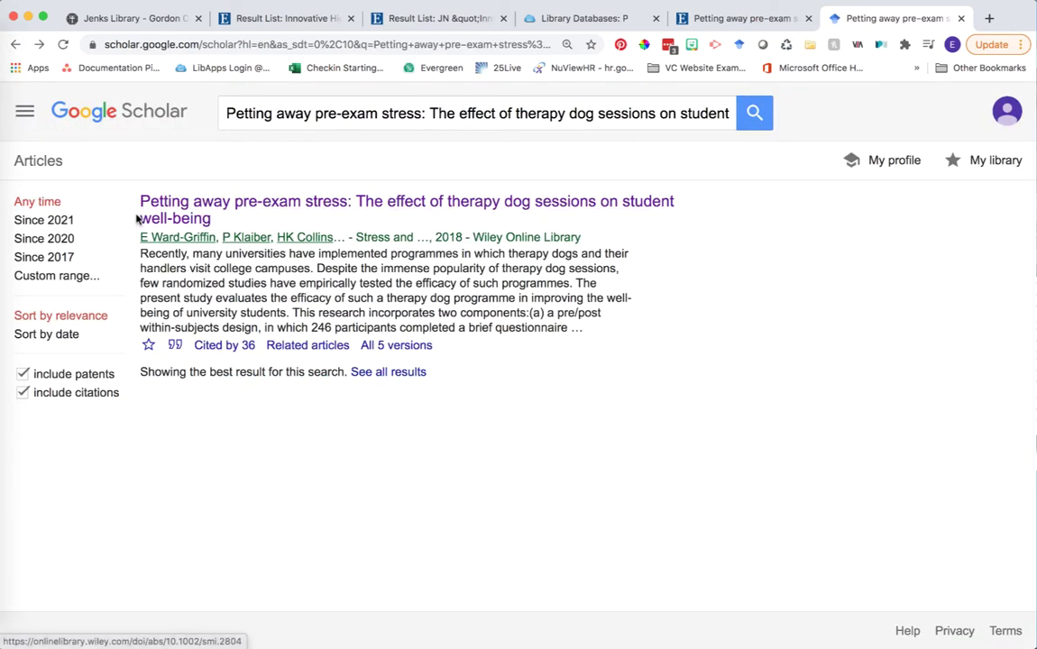
Point out the result's author and source line, then list its 36 citing articles
drag(129, 237, 588, 238)
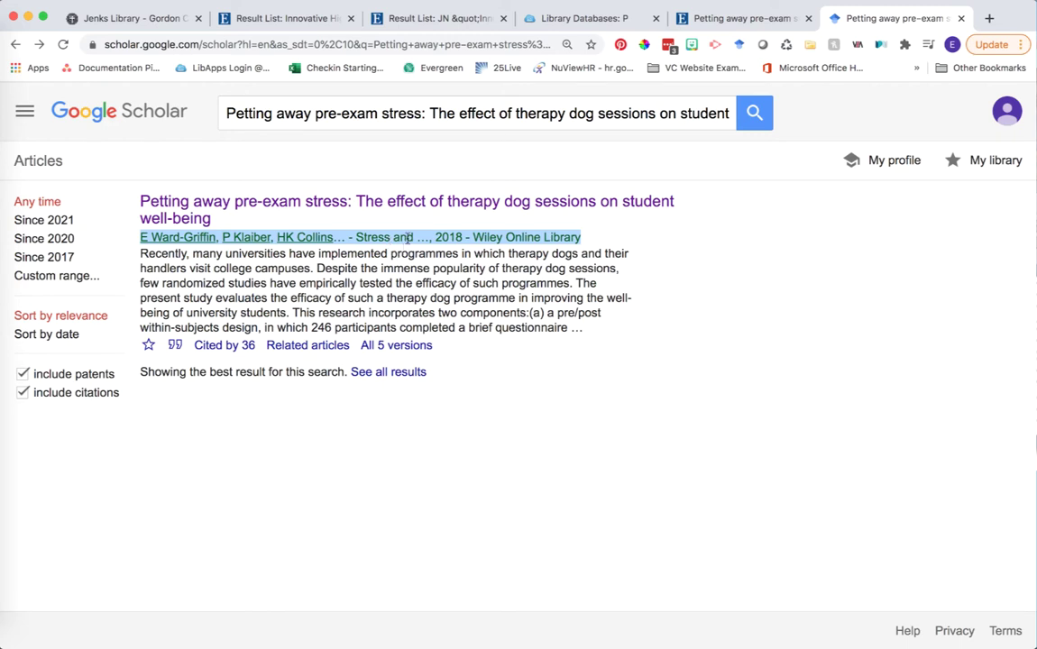
click(427, 268)
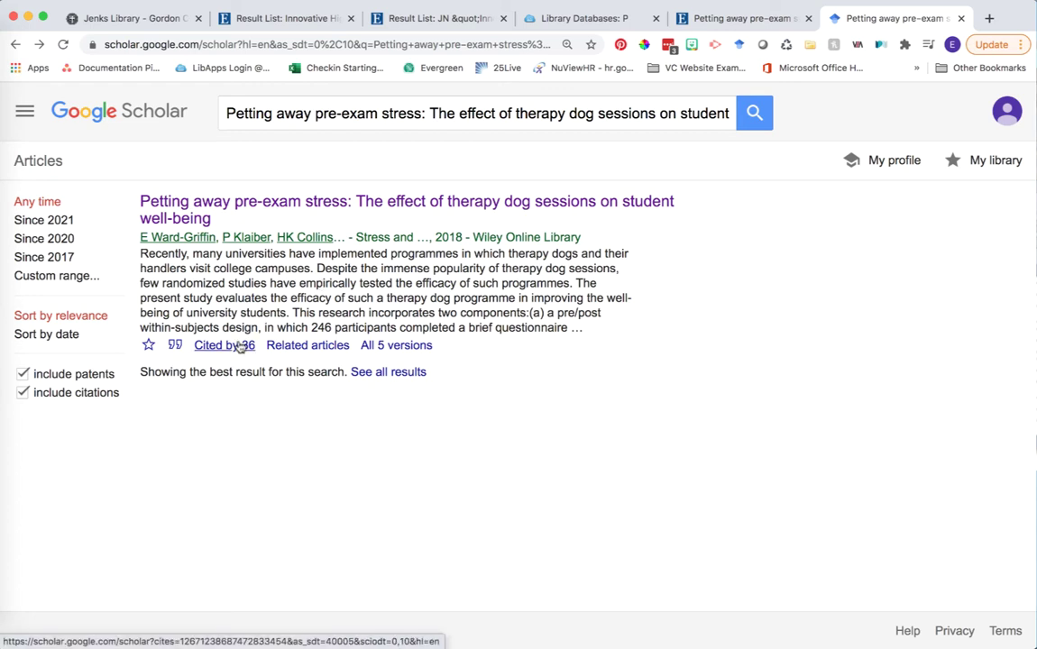
click(233, 350)
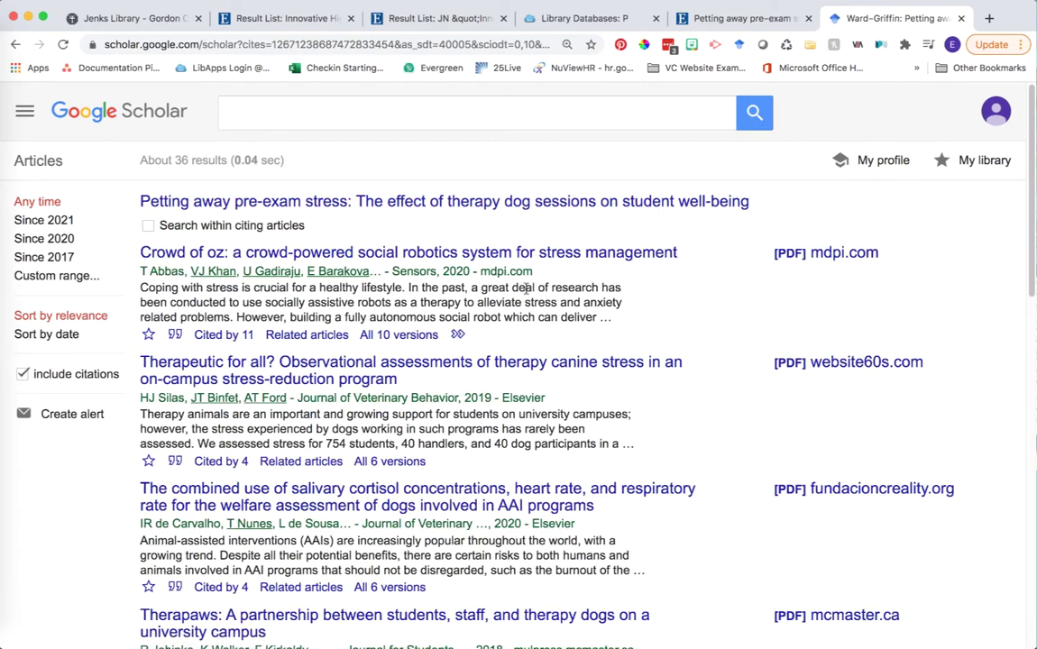
Browse the citing articles and open 'Therapeutic for all?' on therapy canine stress
scroll(597, 293, down, 3)
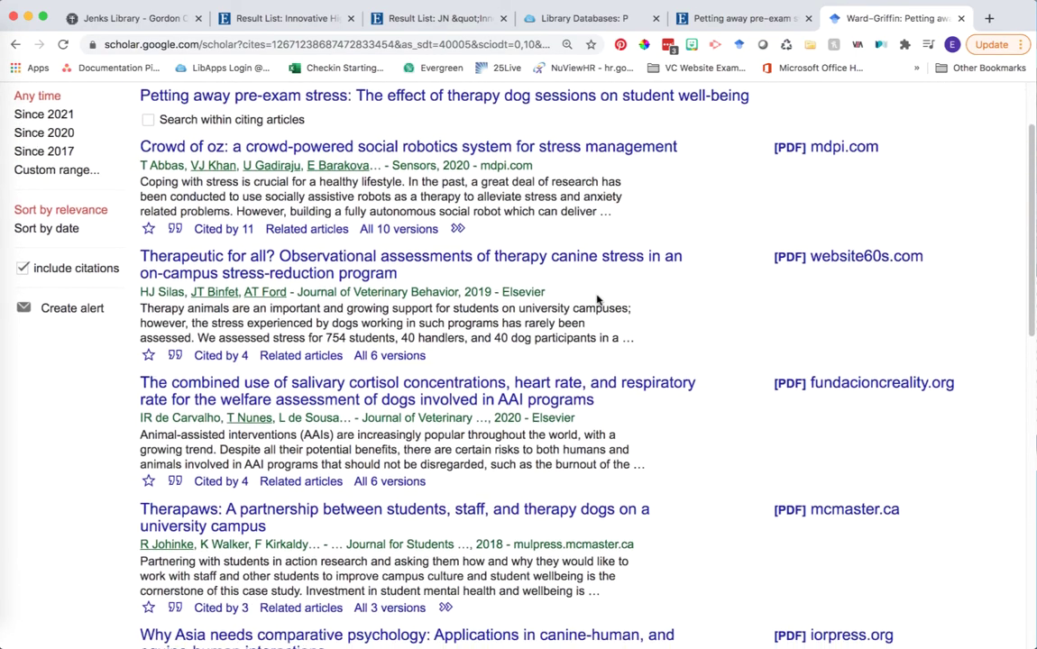
scroll(597, 300, up, 2)
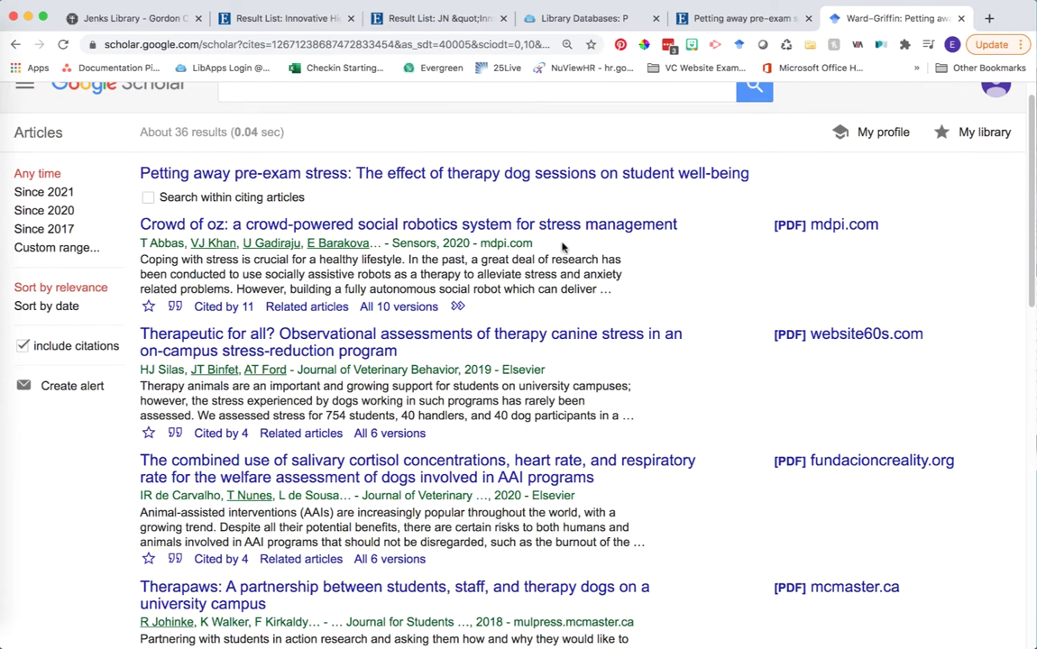
scroll(554, 261, down, 2)
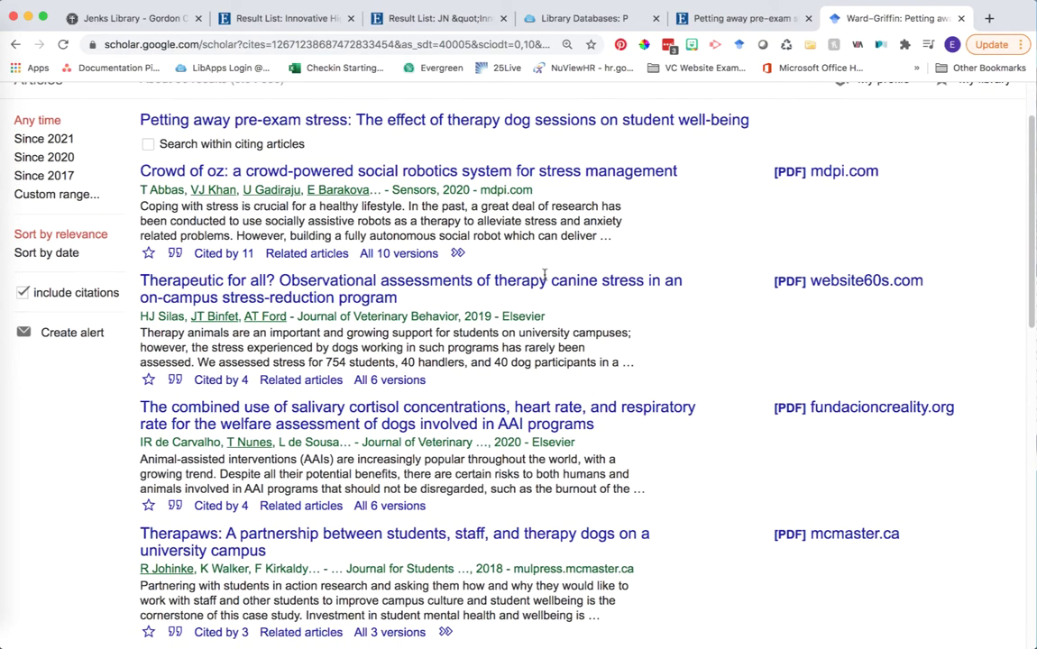
scroll(545, 280, down, 1)
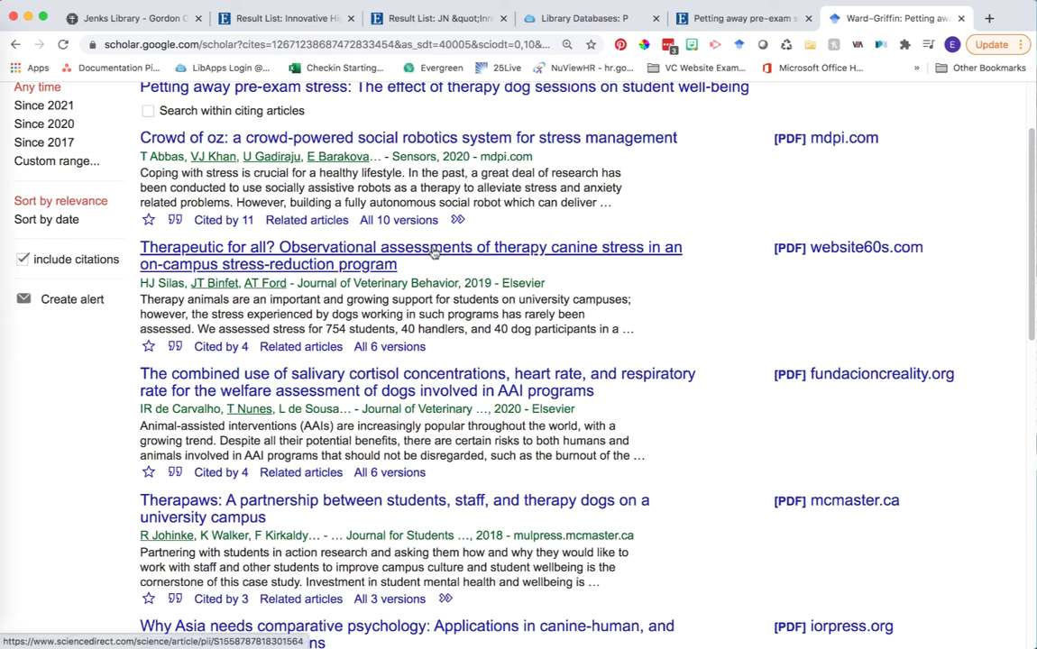
click(433, 251)
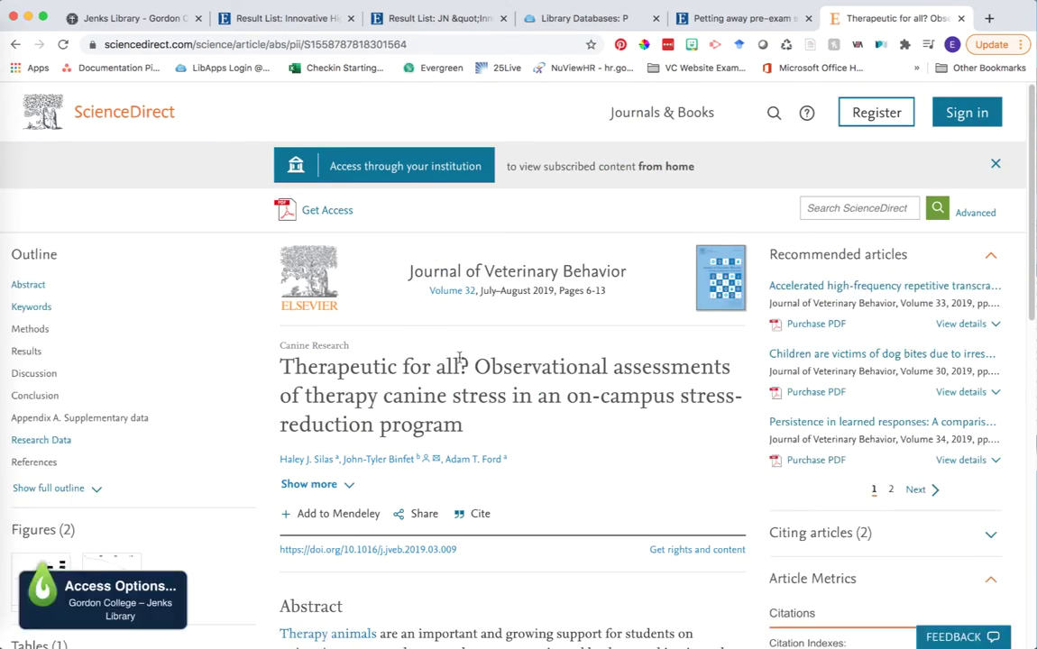
Read the ScienceDirect abstract and check Get Access, finding no free access
scroll(459, 361, down, 5)
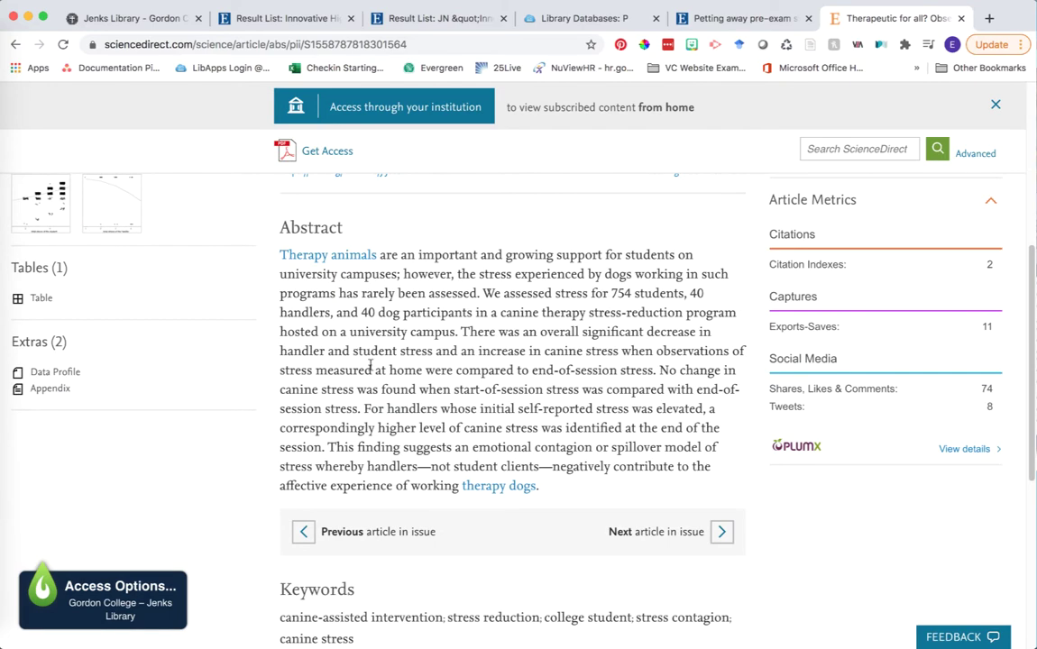
scroll(461, 424, down, 4)
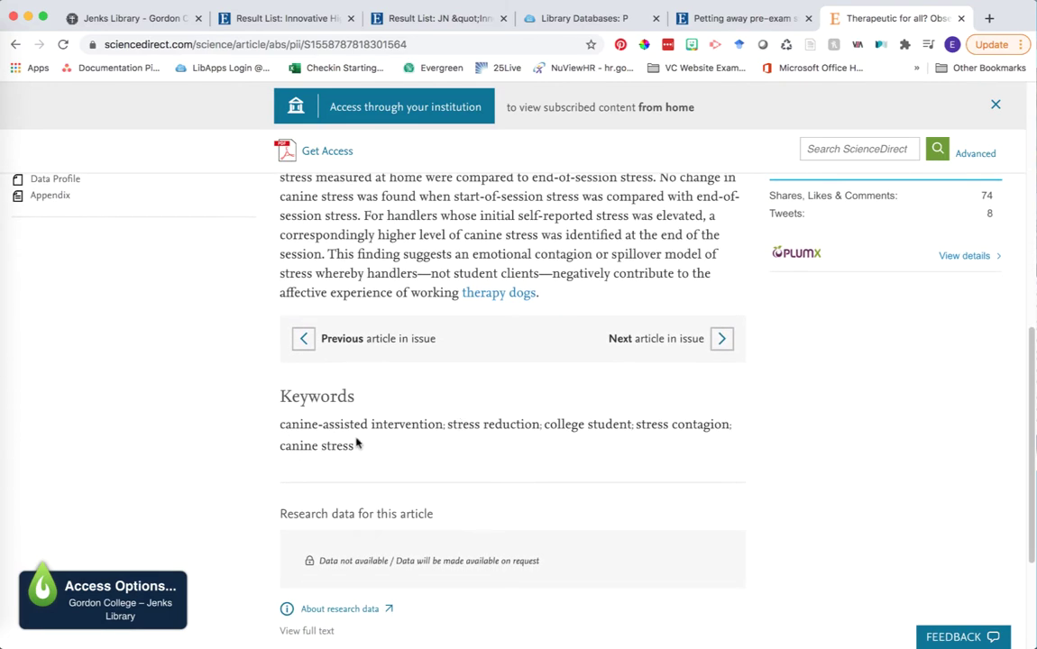
scroll(360, 442, up, 3)
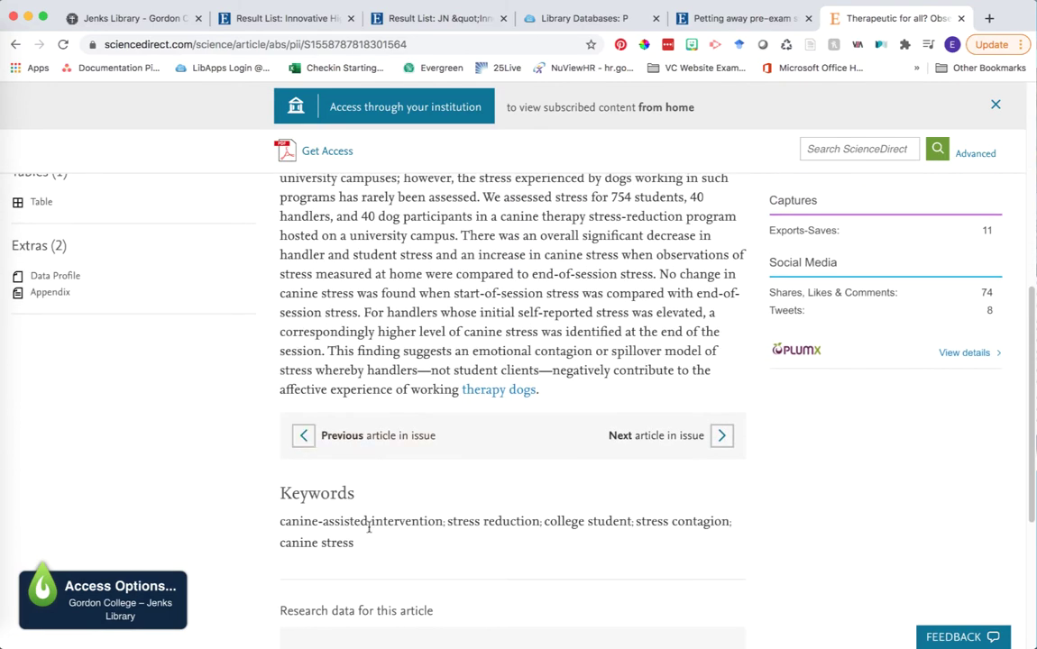
scroll(368, 528, up, 9)
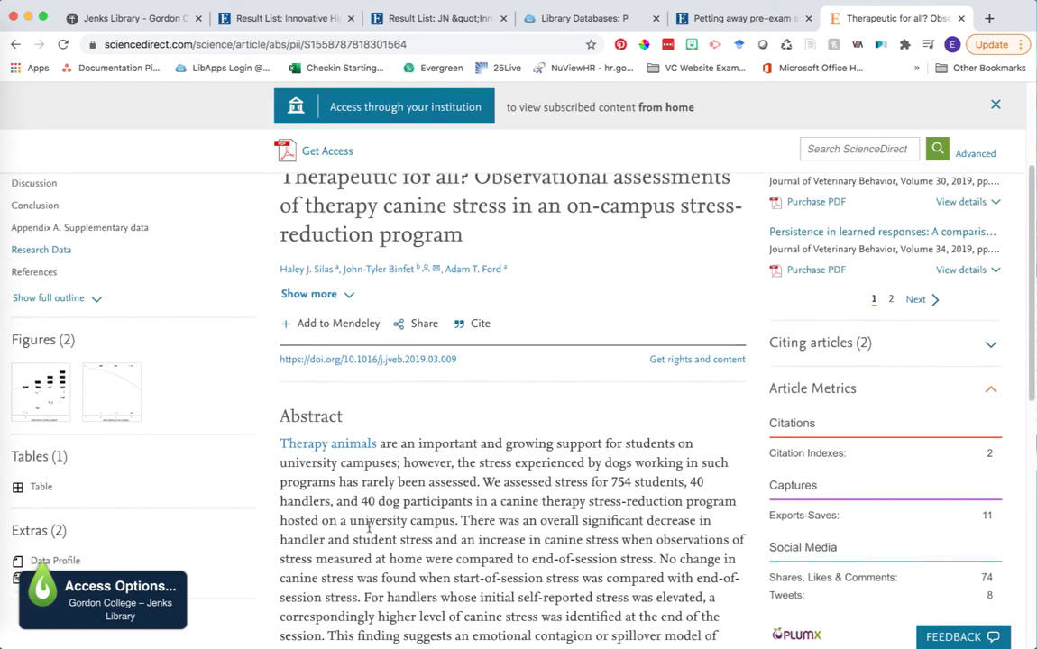
scroll(369, 532, up, 1)
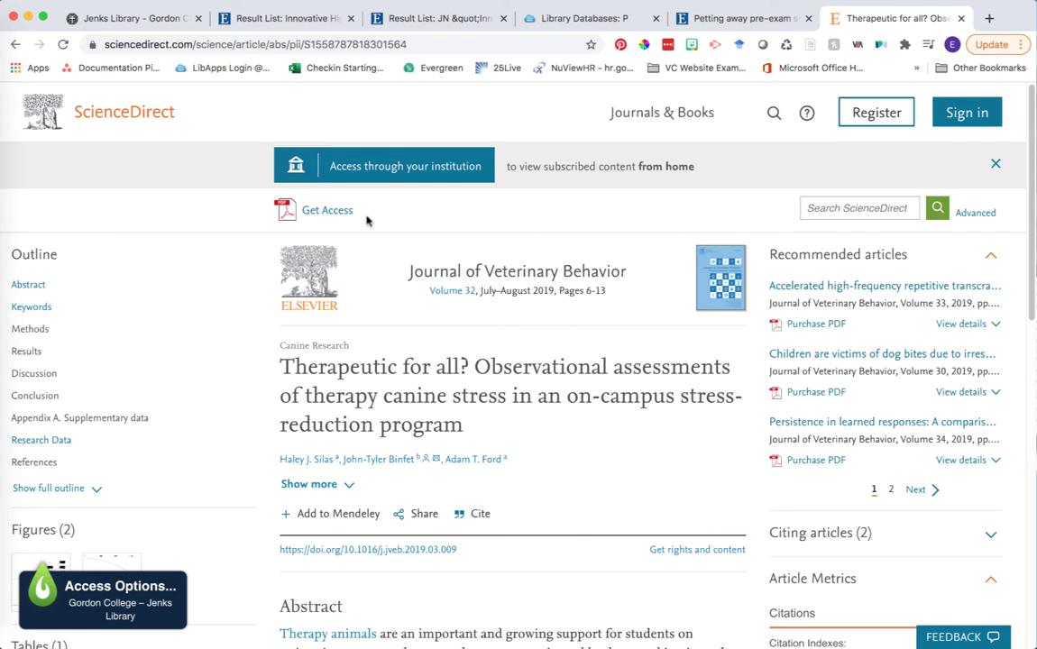
click(319, 213)
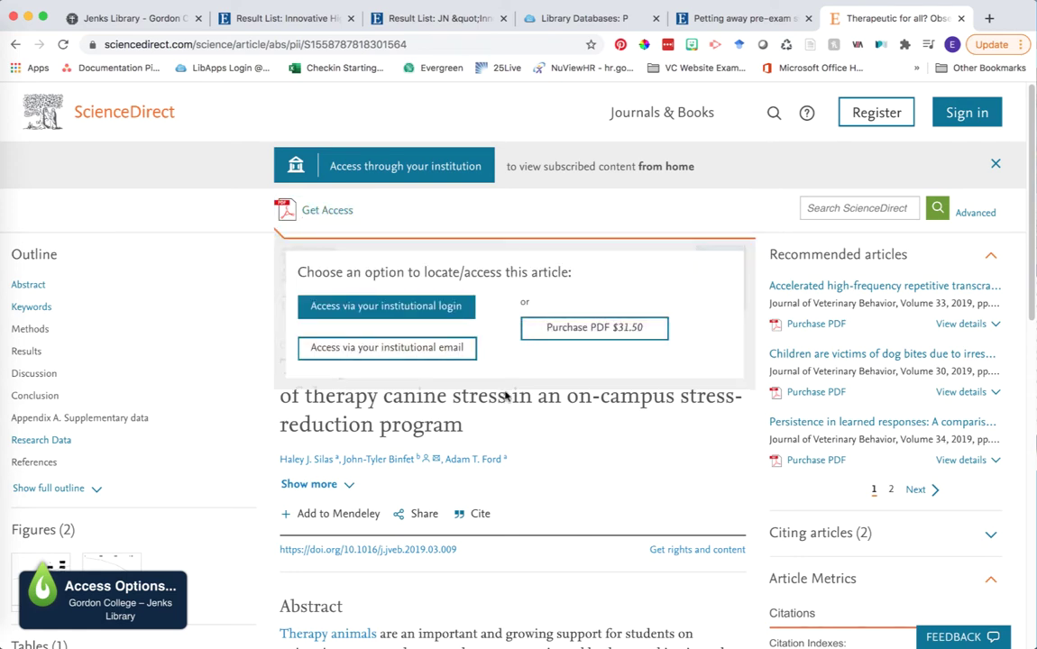
click(500, 410)
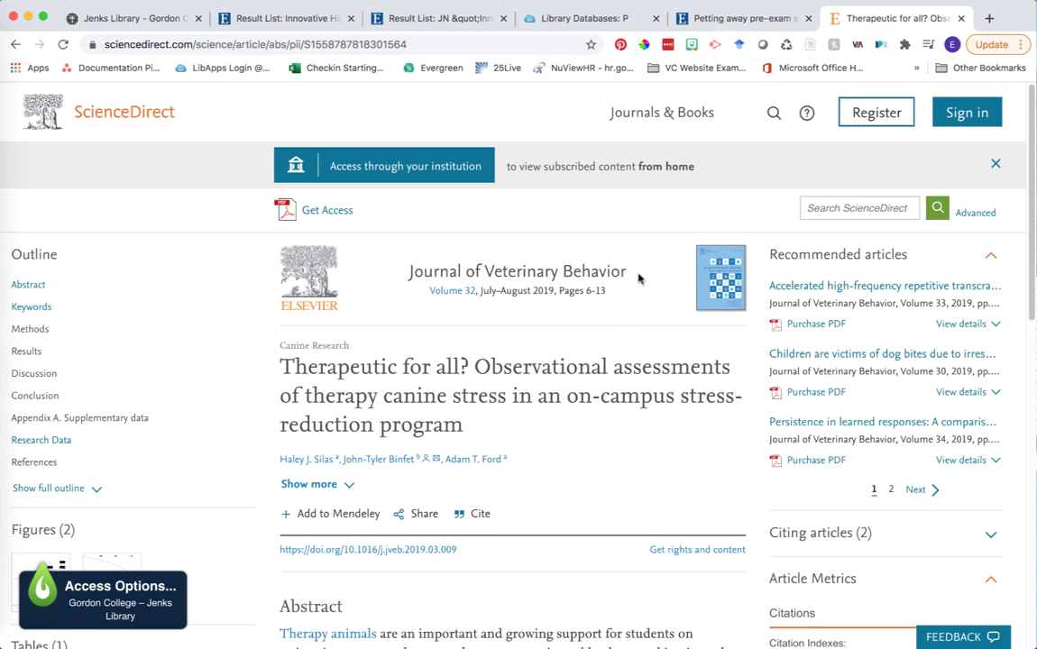
Highlight the Journal of Veterinary Behavior title and volume line
drag(634, 278, 410, 269)
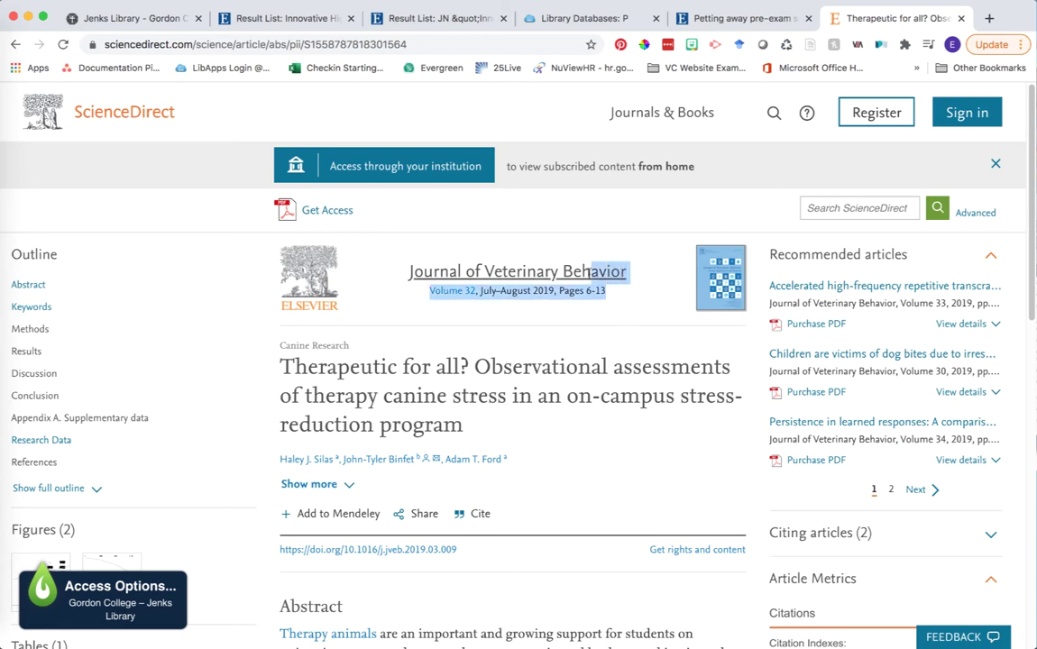
click(562, 255)
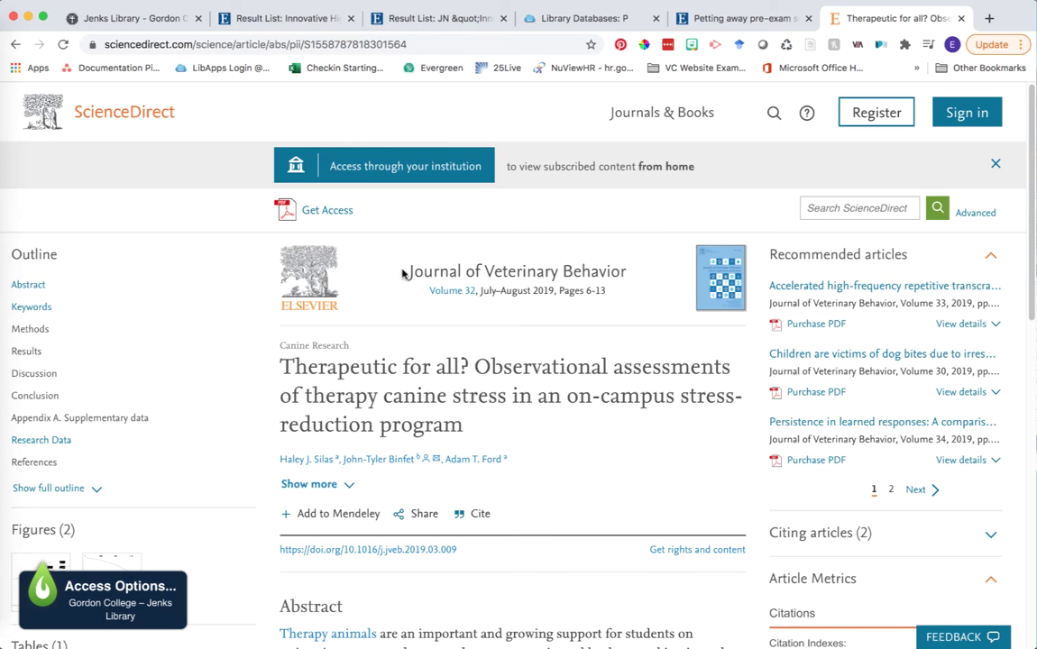
drag(605, 293, 527, 245)
click(530, 246)
Close the Innovative Higher Education results and search Journal Finder for Journal of Veterinary Behavior
click(293, 18)
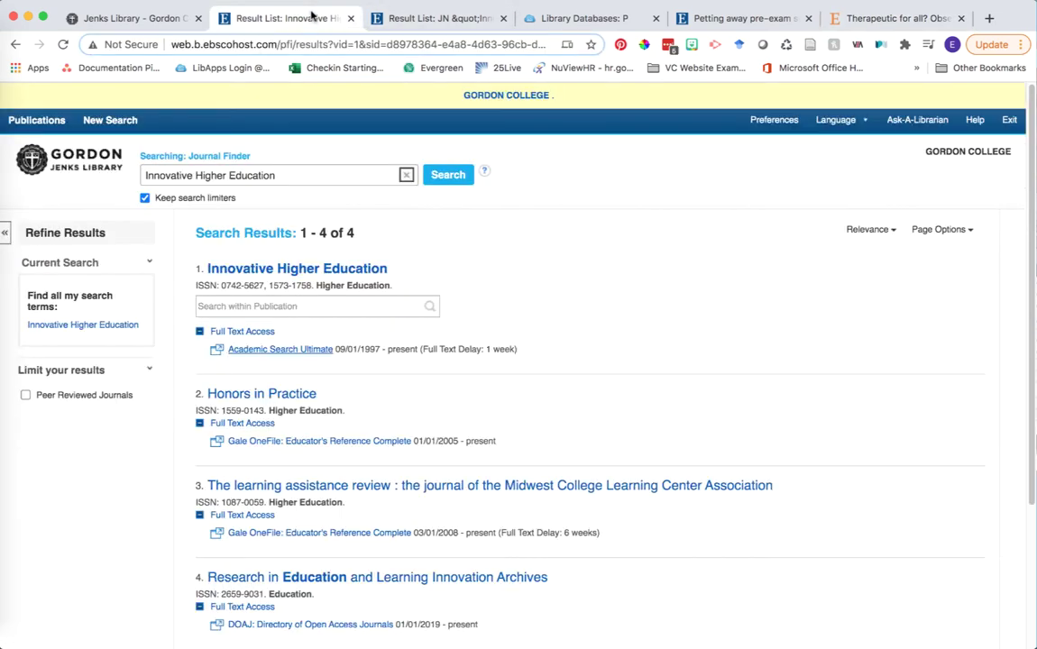
key(super+w)
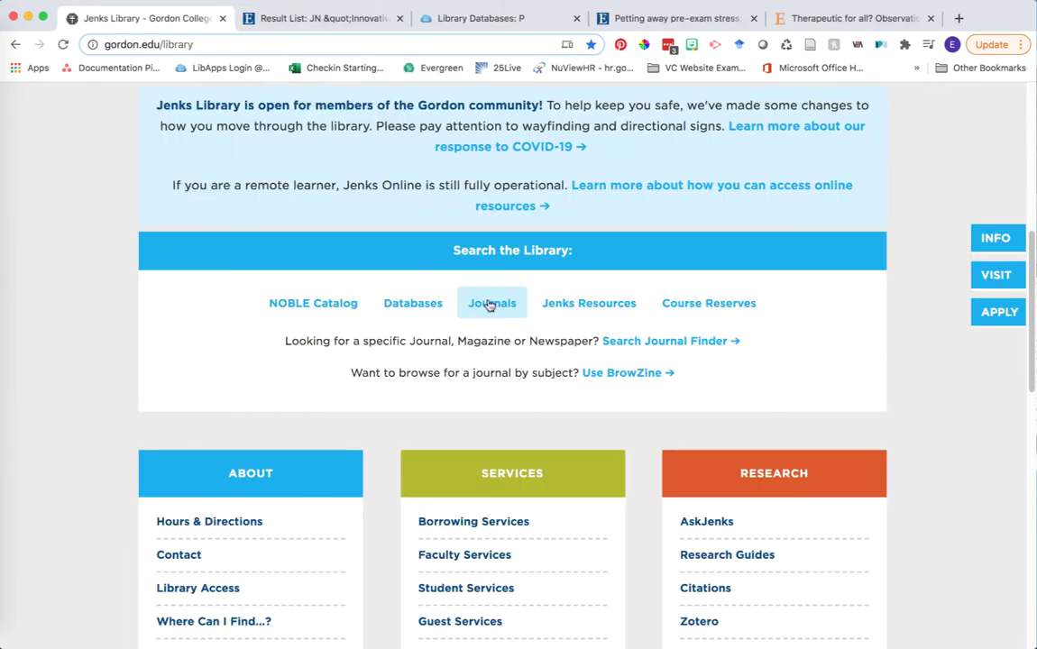
click(642, 342)
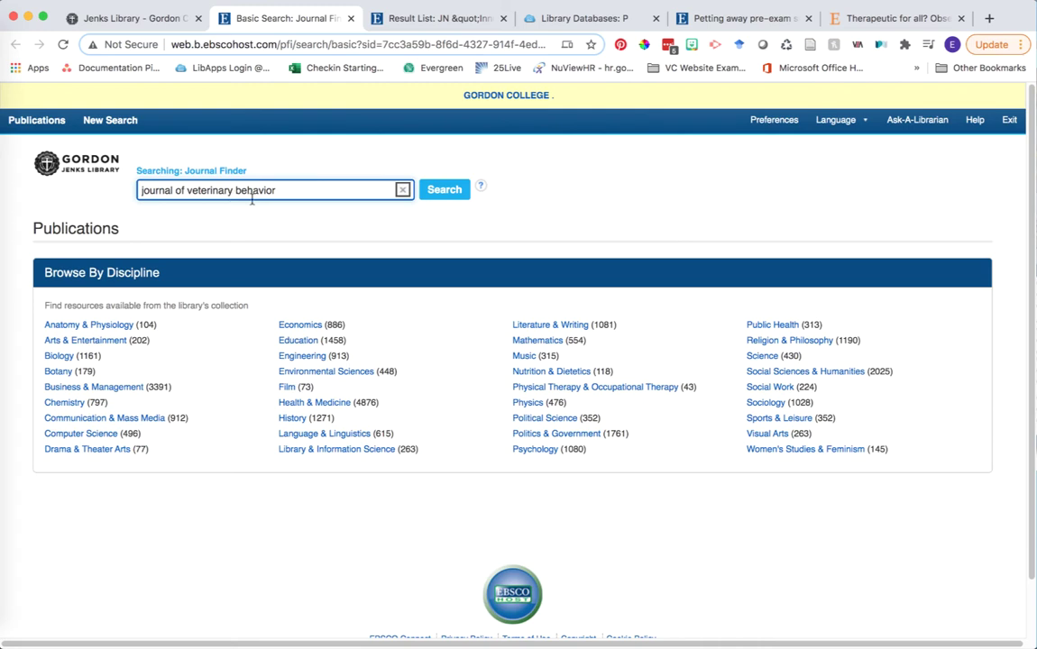
click(430, 194)
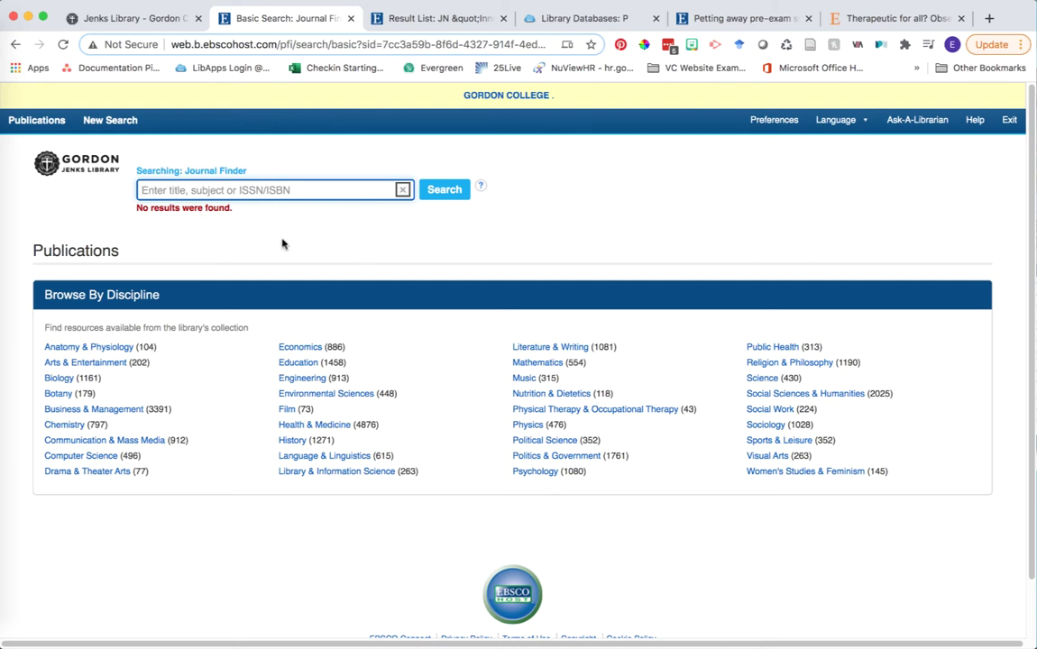
Recheck the ScienceDirect article's access options, then return to the Jenks Library home page
click(831, 15)
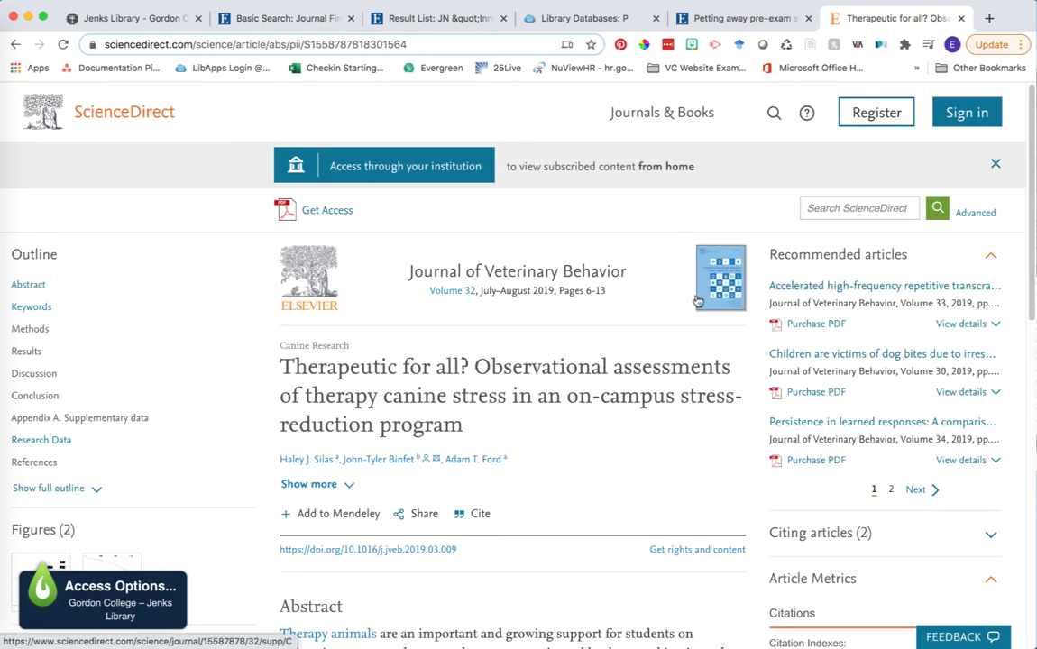
scroll(674, 333, down, 1)
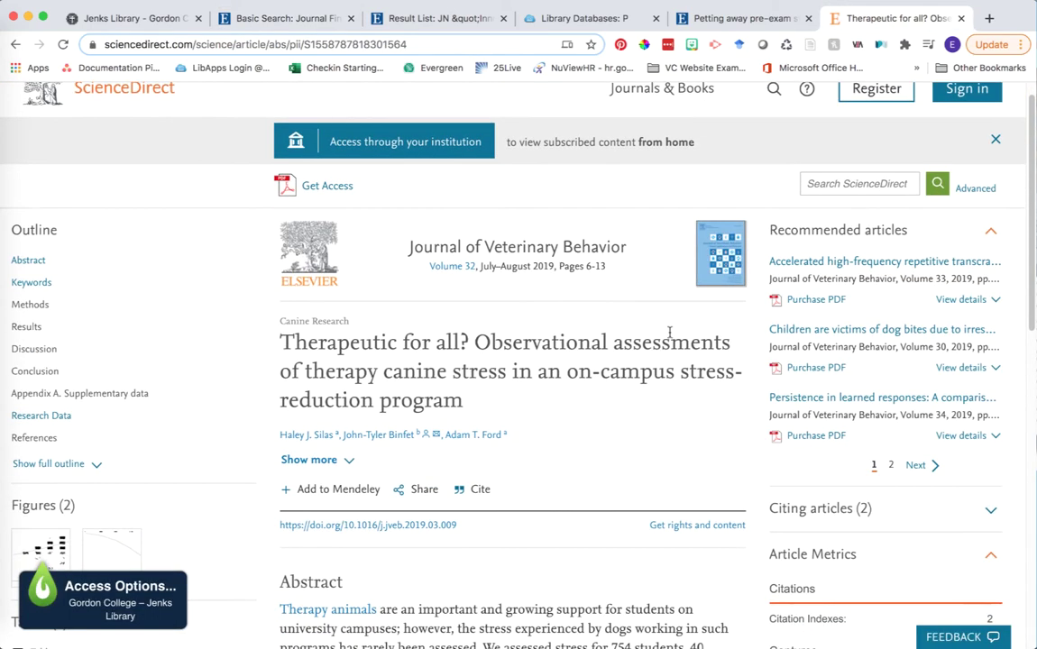
scroll(669, 334, down, 2)
scroll(671, 338, up, 3)
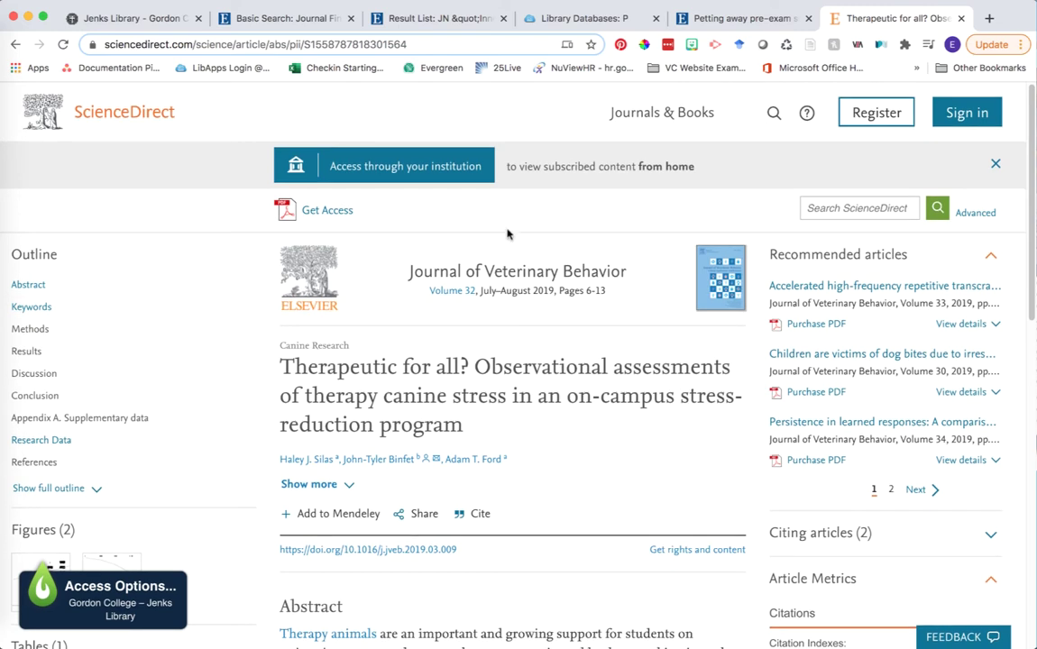
click(319, 208)
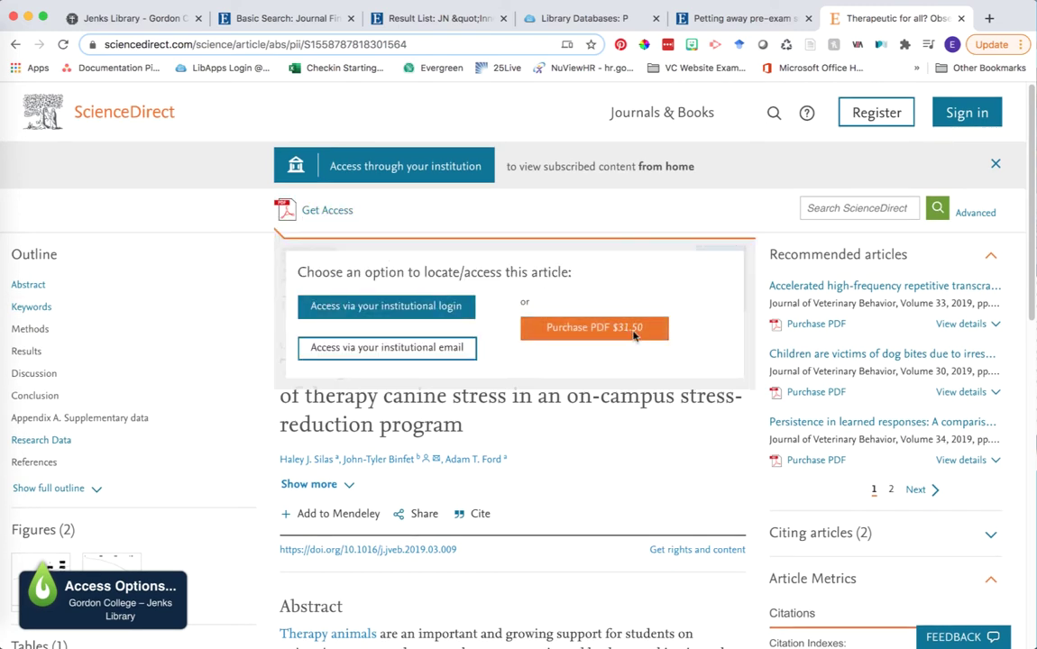
click(604, 390)
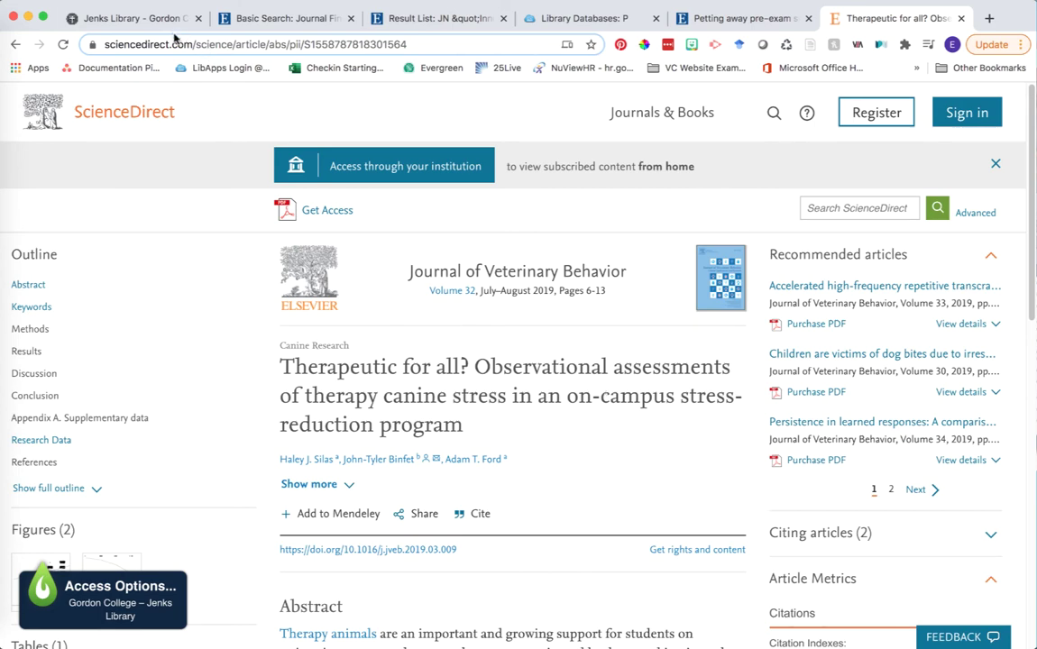
click(149, 20)
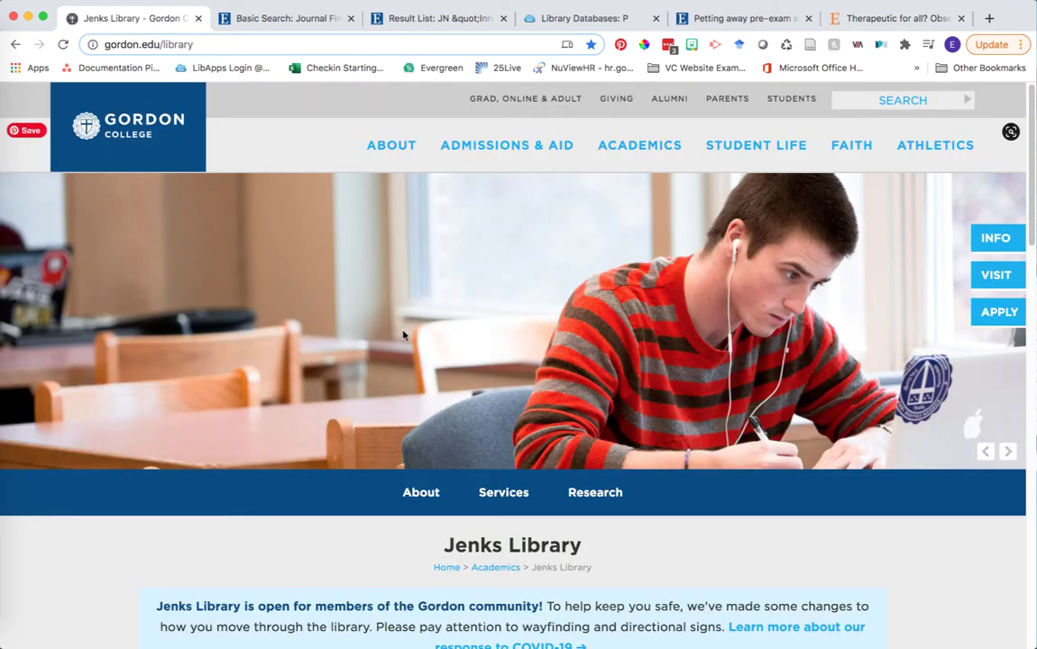
Open InterLibrary Loan under Services, then its 'Article request form' under ILL Requests
scroll(403, 335, down, 10)
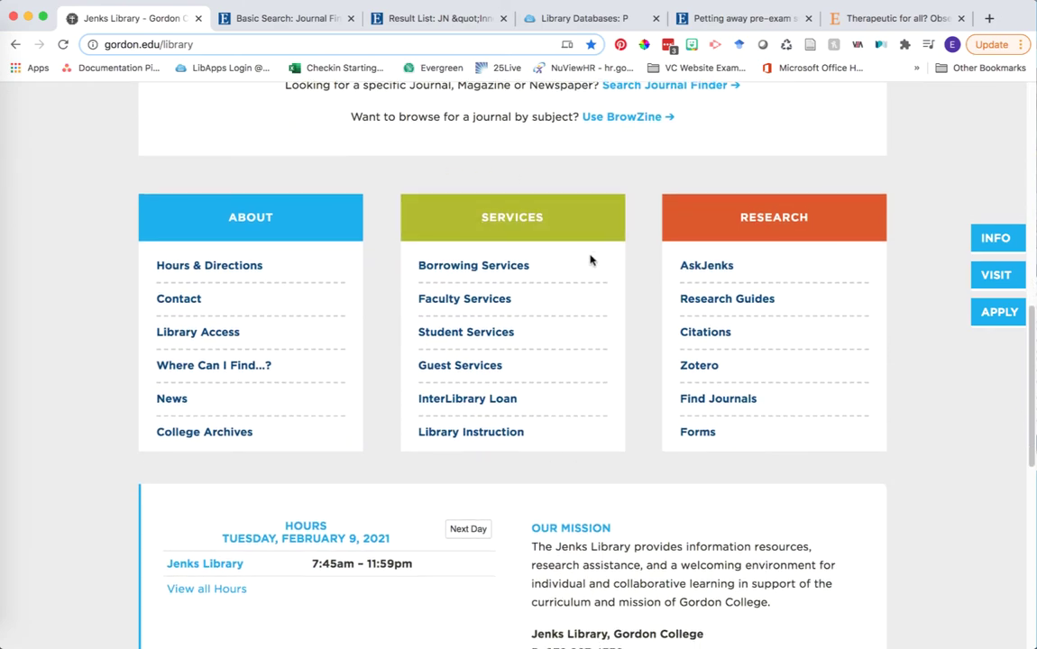
click(502, 401)
scroll(558, 427, down, 2)
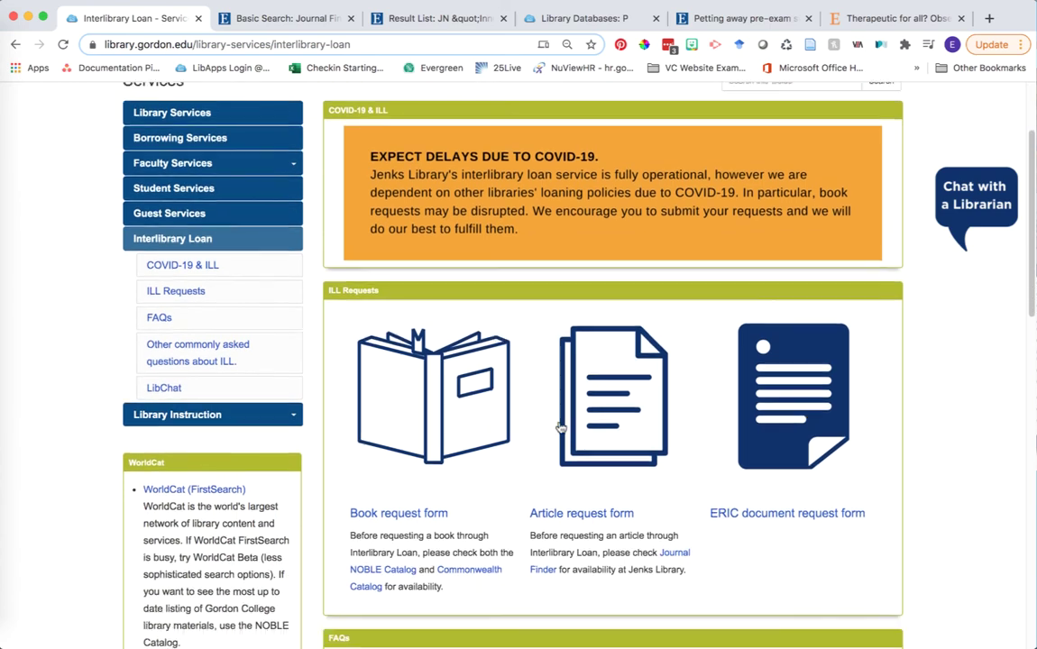
scroll(558, 427, down, 1)
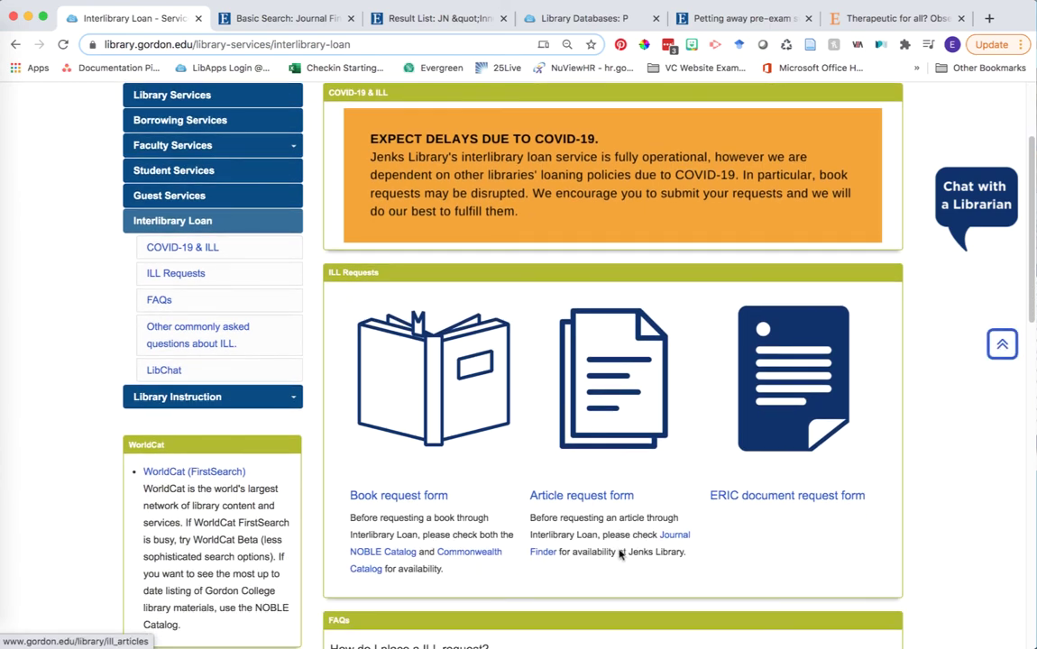
click(604, 498)
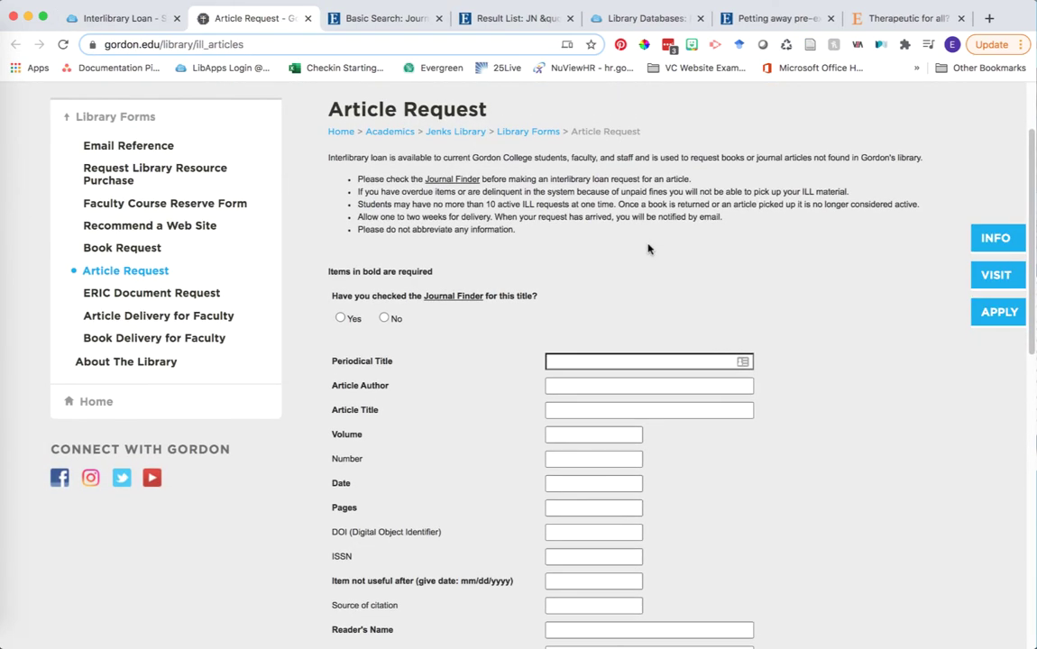
Enter 'Journal of Veterinary Behavior' as the Periodical Title in the Article Request form
scroll(647, 249, down, 1)
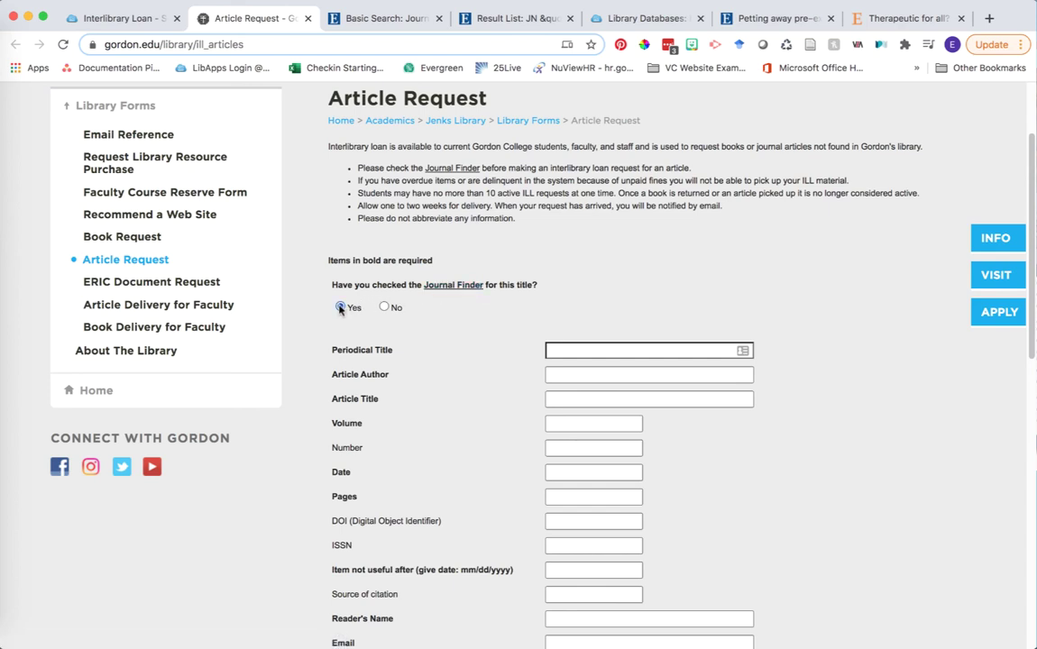
click(582, 349)
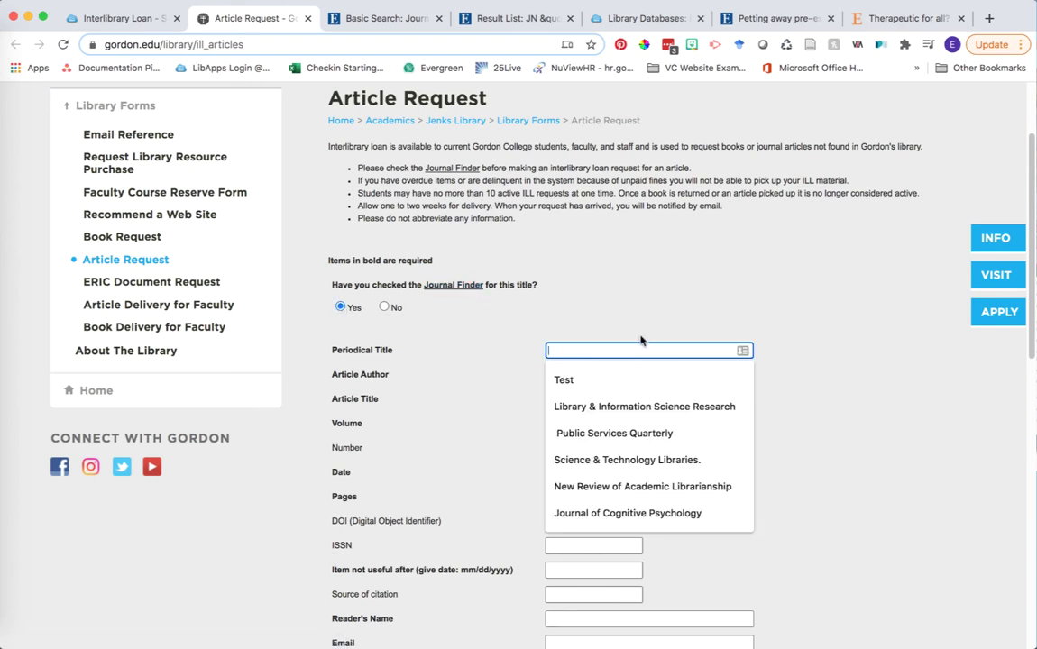
text(Journ)
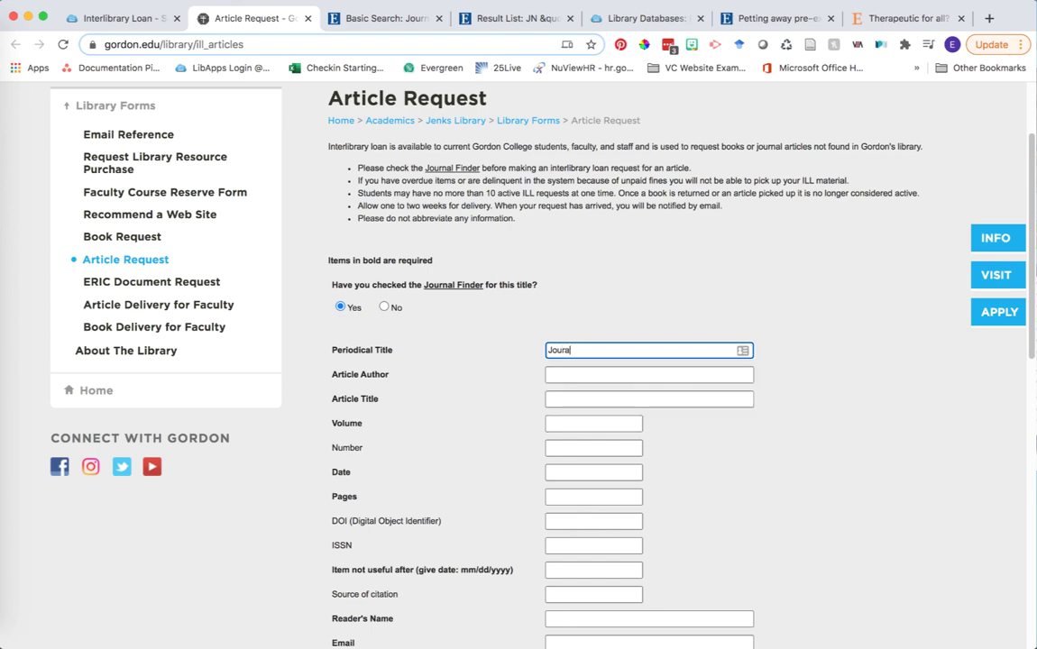
text(al of Veterinary Behavior)
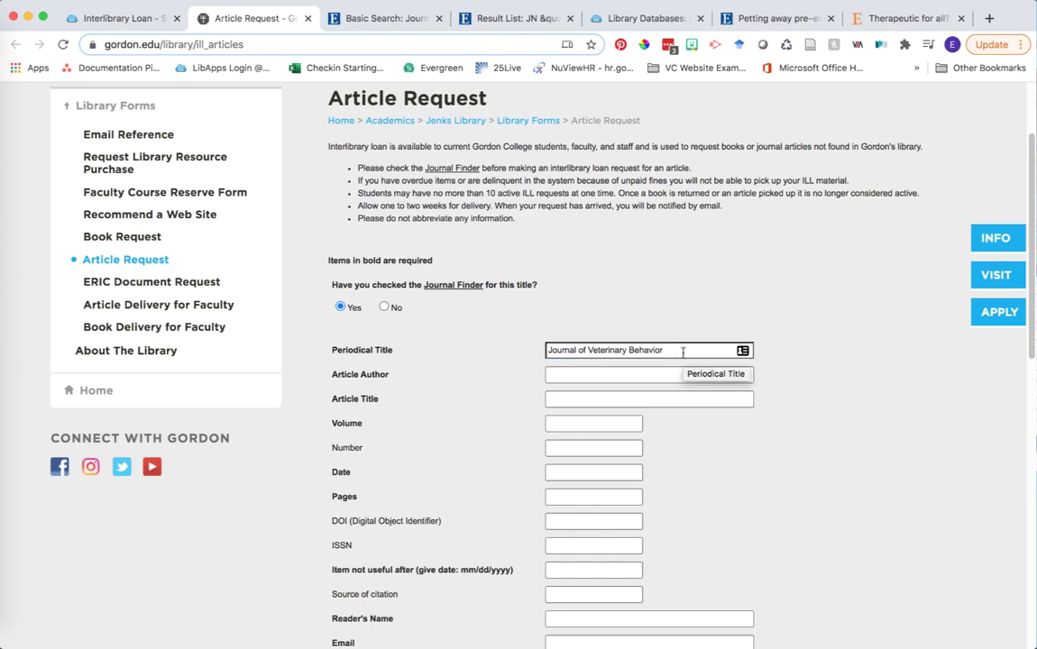
scroll(856, 213, down, 5)
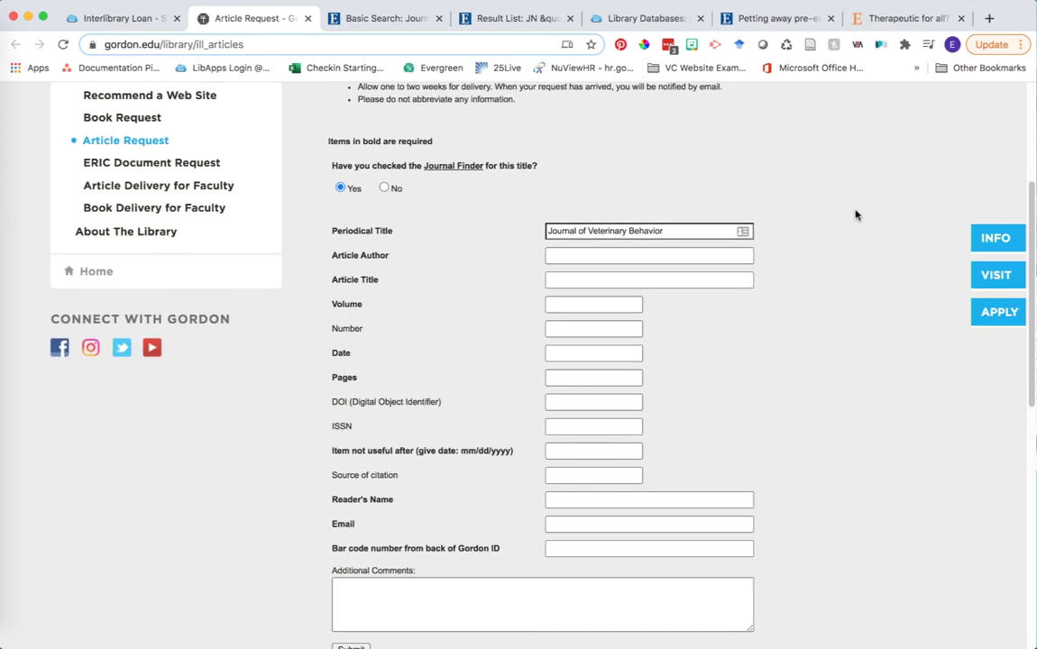
Copy the article's author list and full title from ScienceDirect into the Article Author and Article Title fields
click(905, 21)
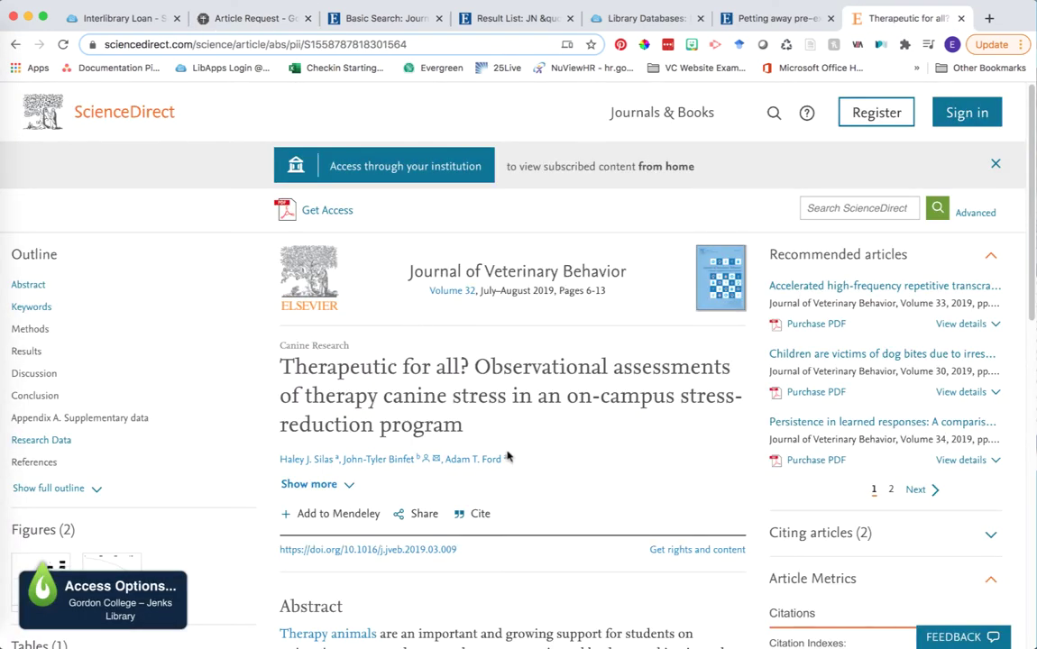
drag(516, 459, 271, 464)
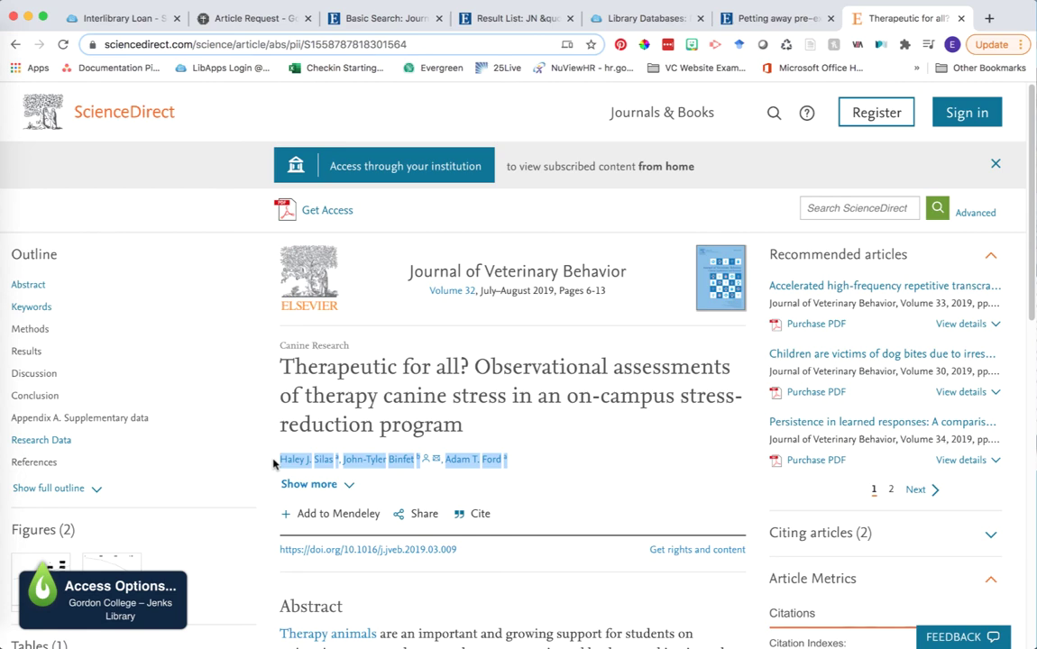
click(252, 18)
text(Author links open overlay panelHaley J. Silasa John-Tyler Binfetb Adam T. Forda)
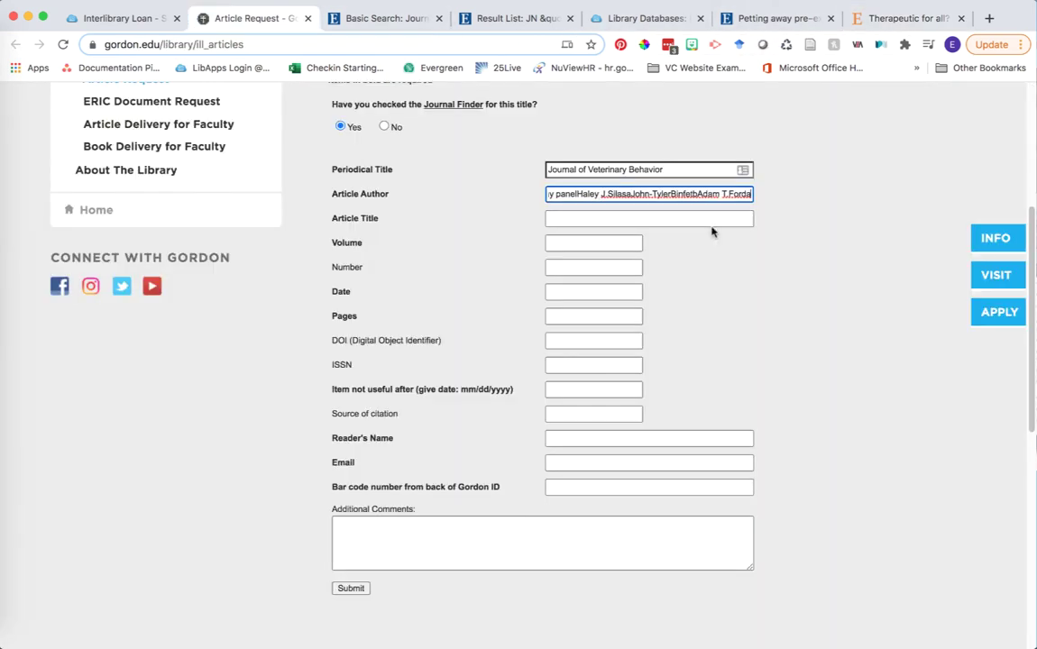
click(711, 225)
click(901, 18)
click(281, 361)
drag(281, 360, 469, 424)
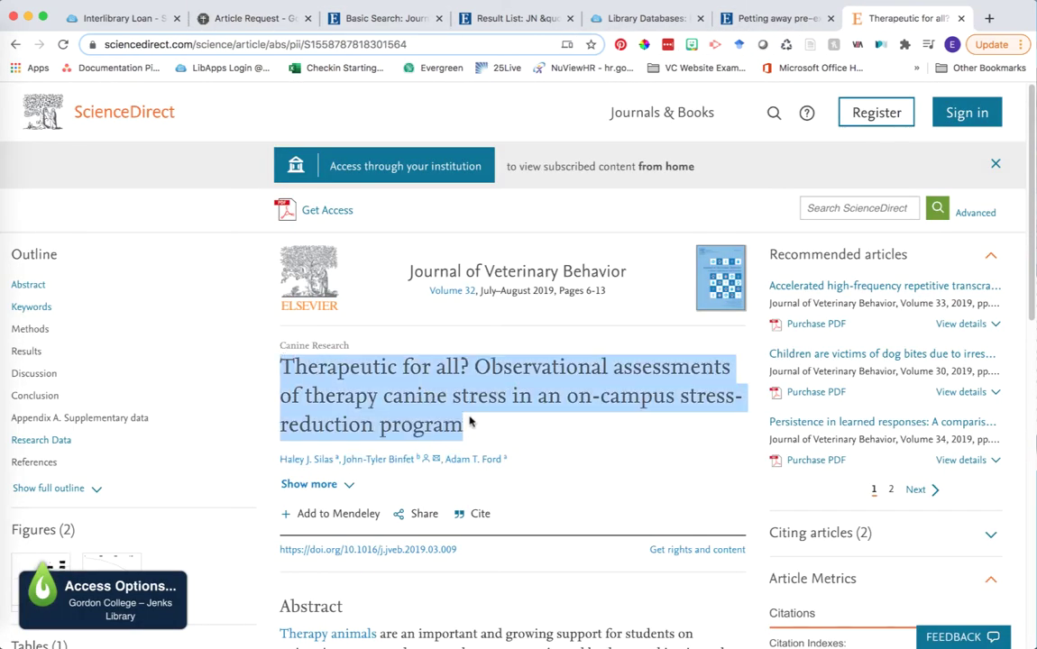
click(252, 18)
text(Therapeutic for all? Observational assessments of therapy canine stress in an on-campus stress-reduction program)
Fill in Volume 32, the July–August 2019 date and Pages 6-13 from the article header
click(586, 241)
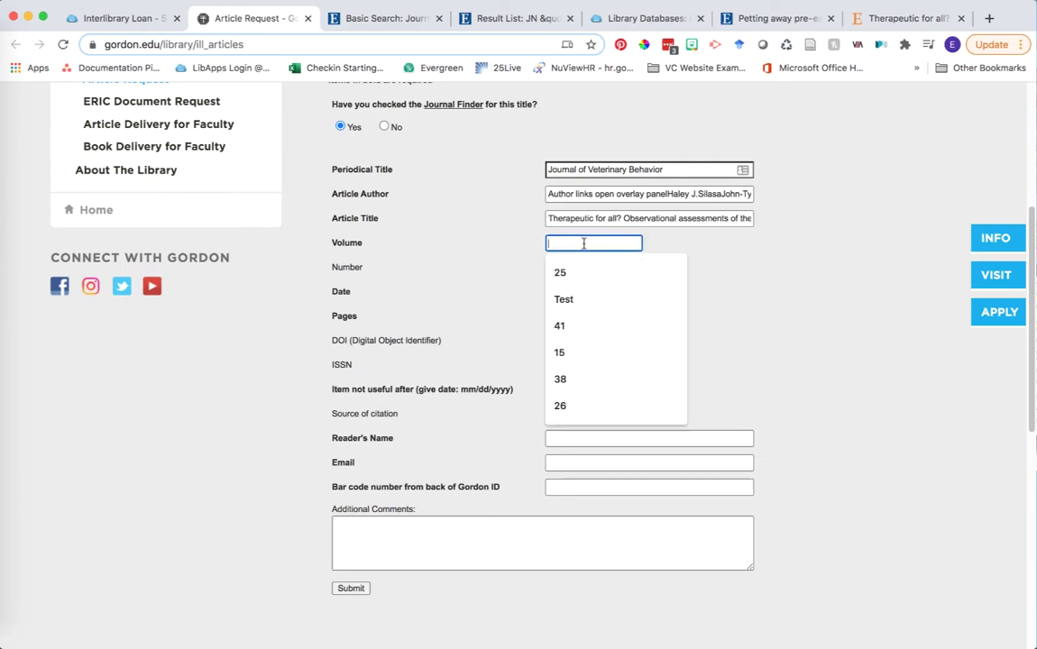
click(902, 18)
drag(430, 291, 605, 290)
key(super+c)
click(238, 18)
click(569, 291)
click(902, 18)
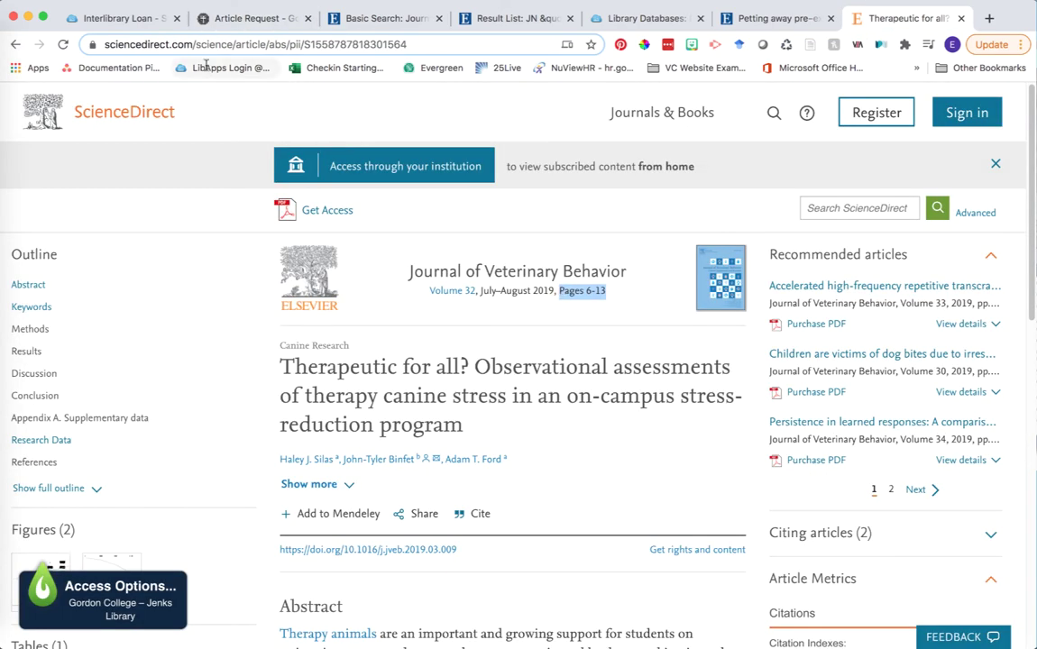
click(238, 18)
click(581, 315)
key(super+v)
Set the Item not useful after date to 02/28/2021
click(625, 388)
click(706, 388)
click(634, 389)
text(0)
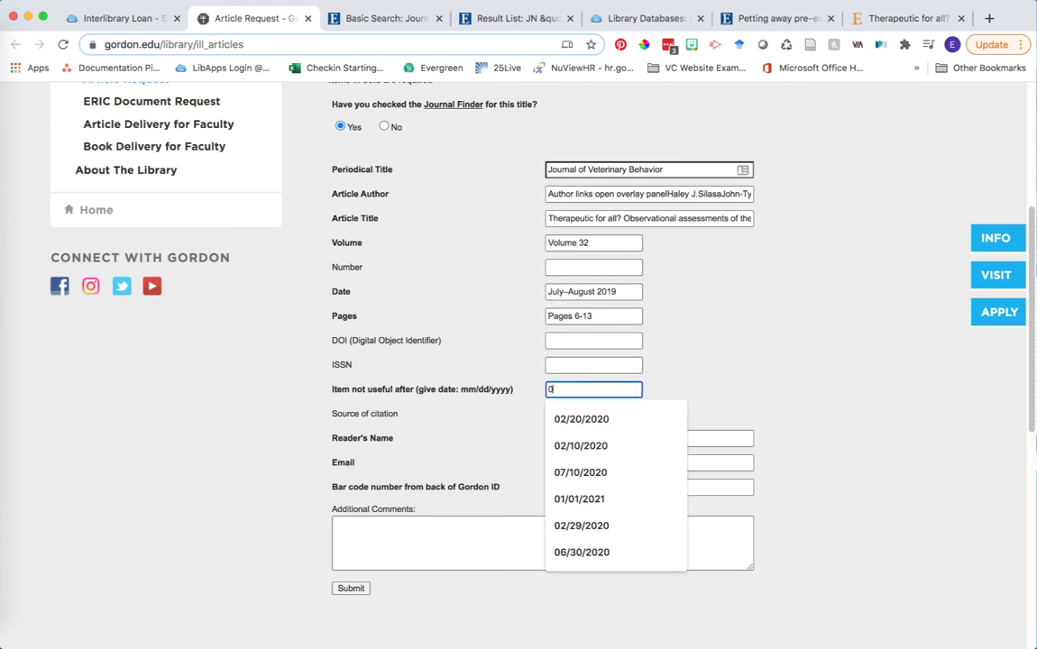
Fill in the reader's name, e-mail address and ID bar code number using the suggested entries
click(649, 438)
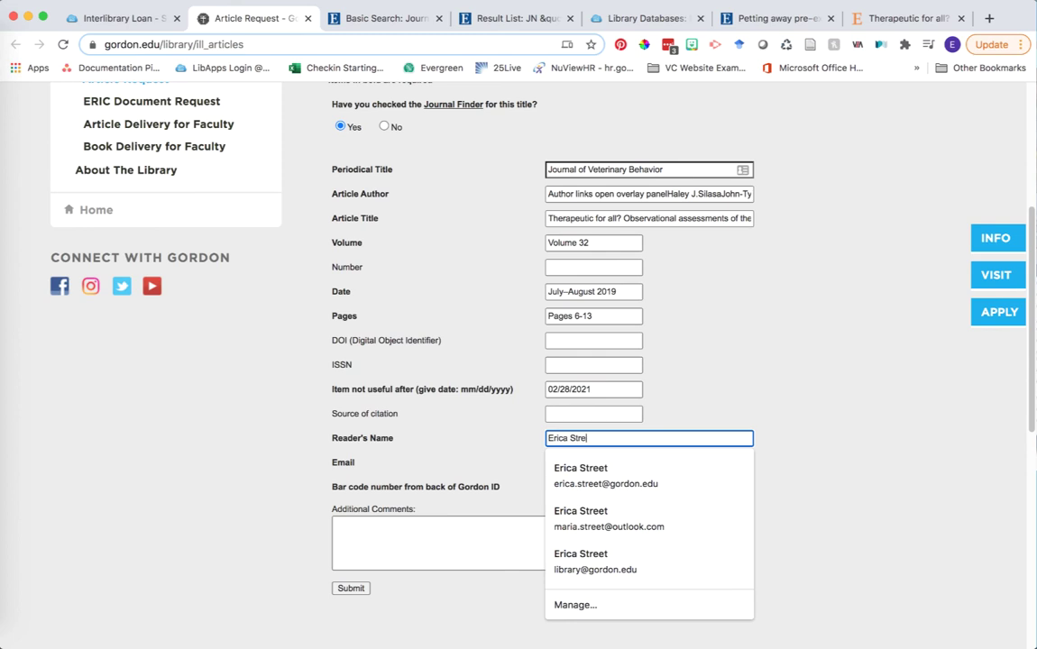
key(Tab)
text(erica.st)
key(Down)
key(Return)
key(Tab)
text(21)
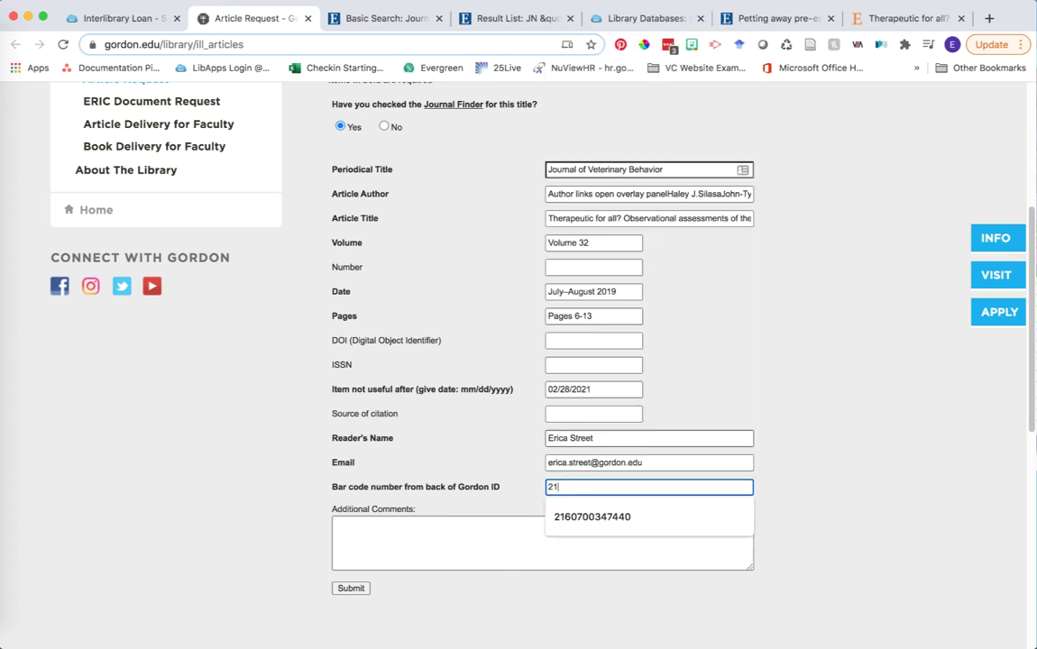
key(Down)
key(Return)
key(Tab)
Submit the article request and return to the Google Scholar citing-articles results
click(351, 588)
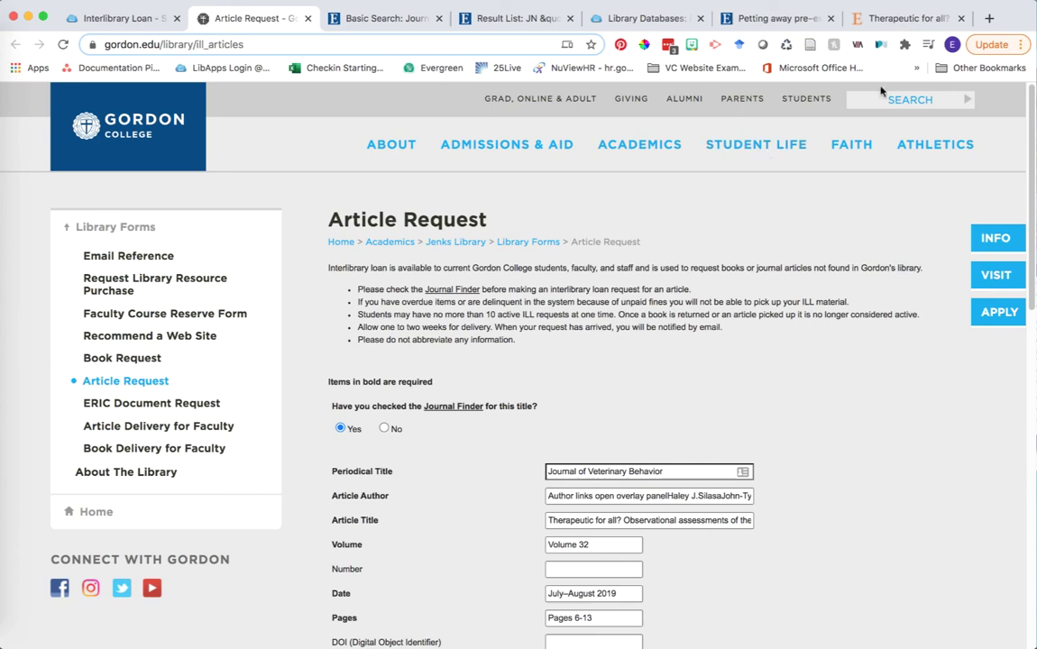
click(902, 22)
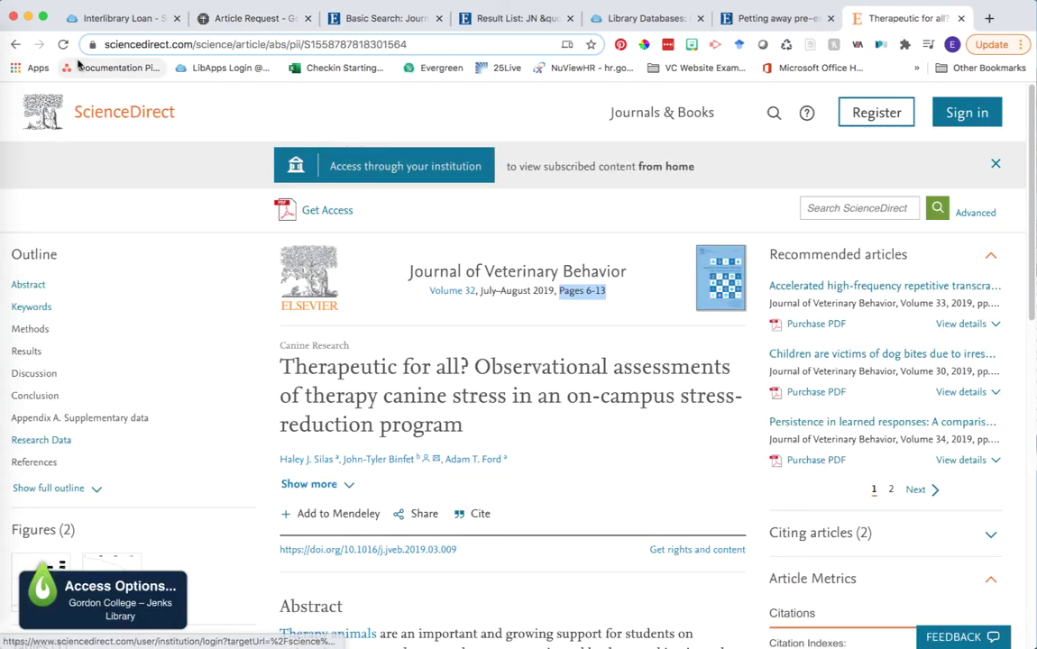
key(super+[)
scroll(716, 309, down, 2)
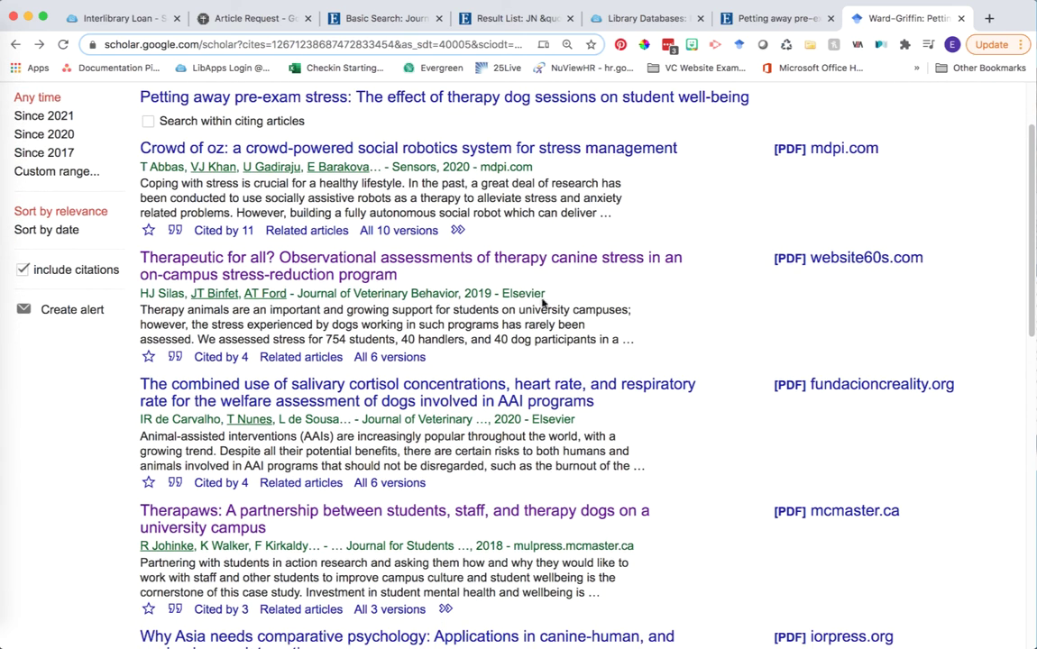
scroll(611, 303, down, 5)
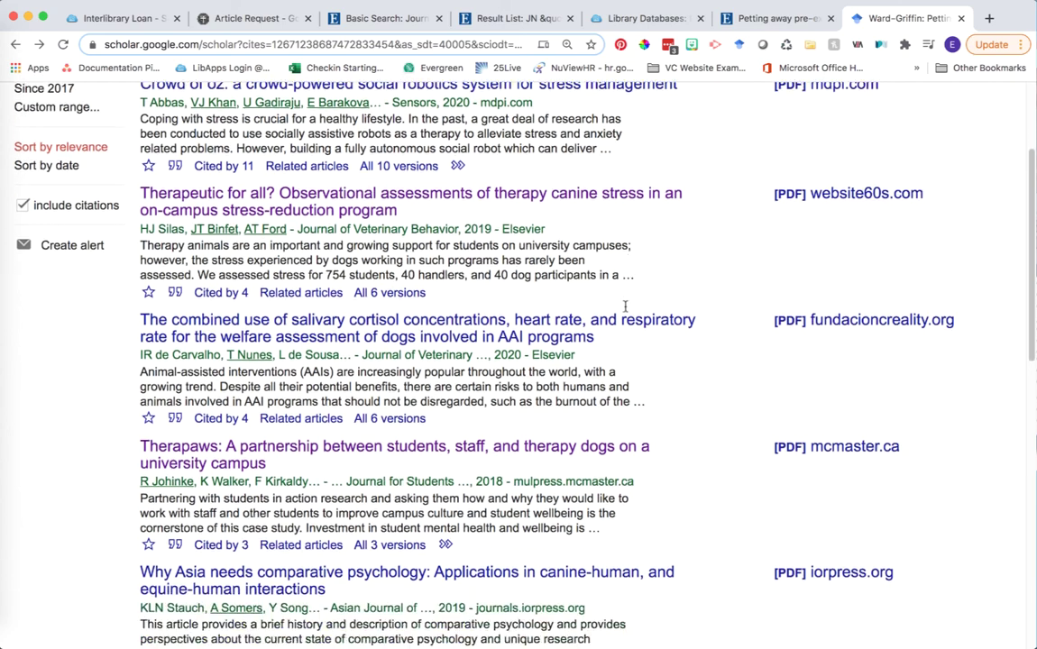